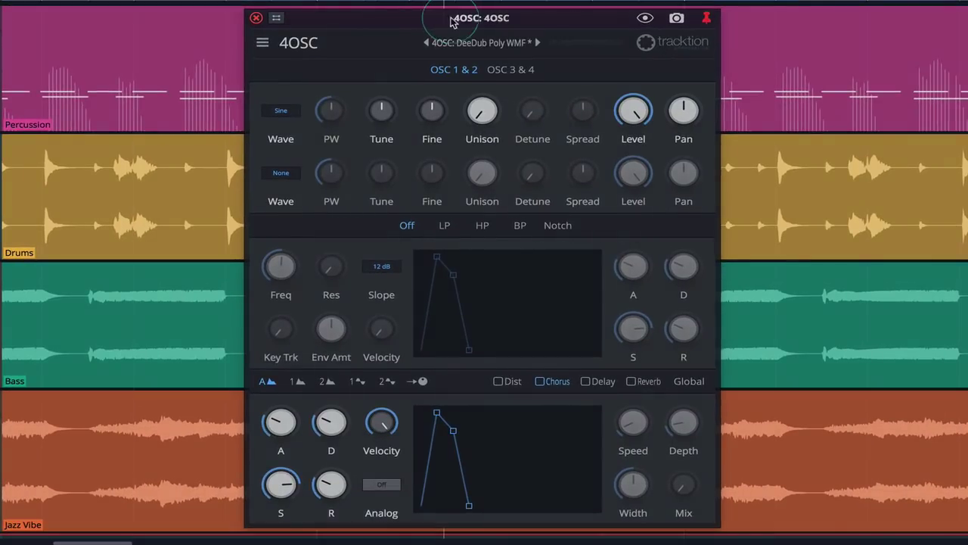
Step: Browse the preset list and oscillator tabs, ending on the OSC 1 & 2 settings
left_click(466, 43)
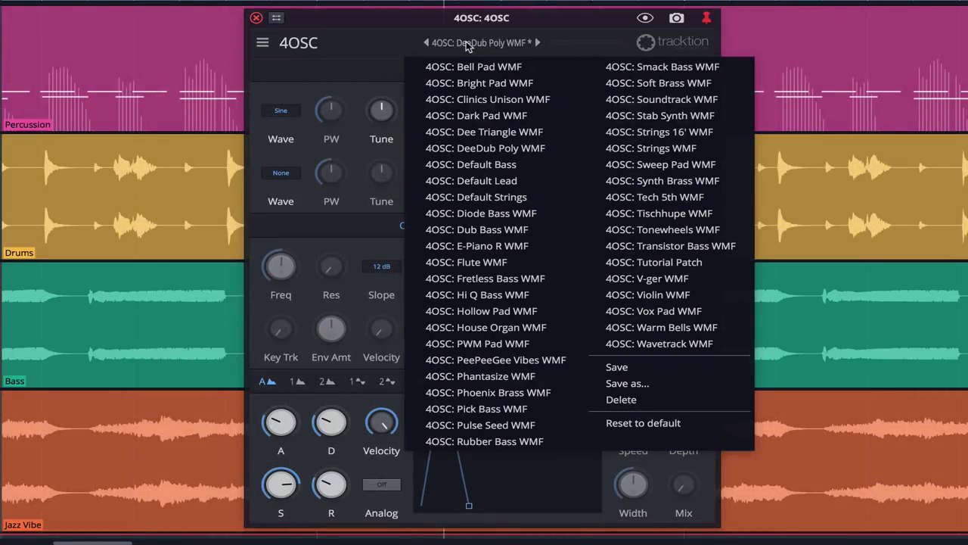
left_click(466, 43)
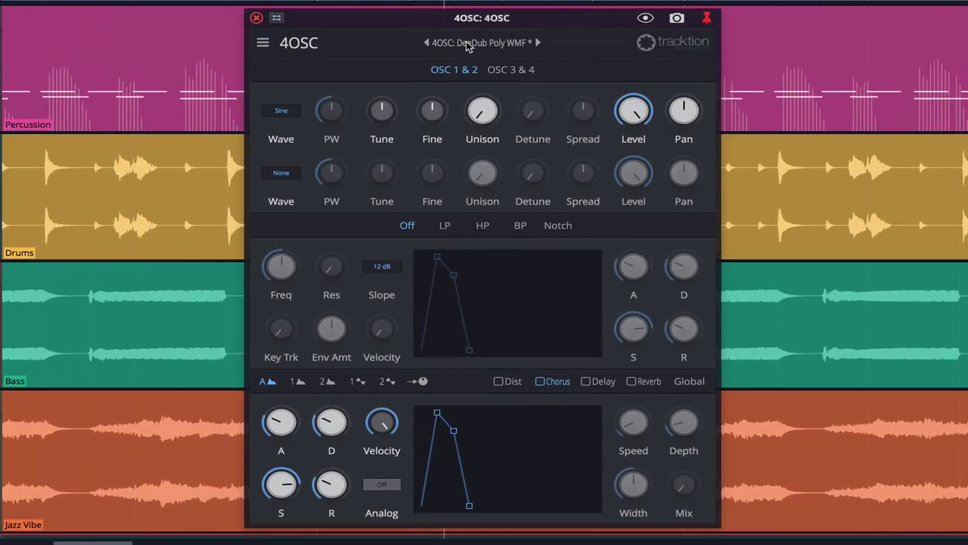
left_click(467, 72)
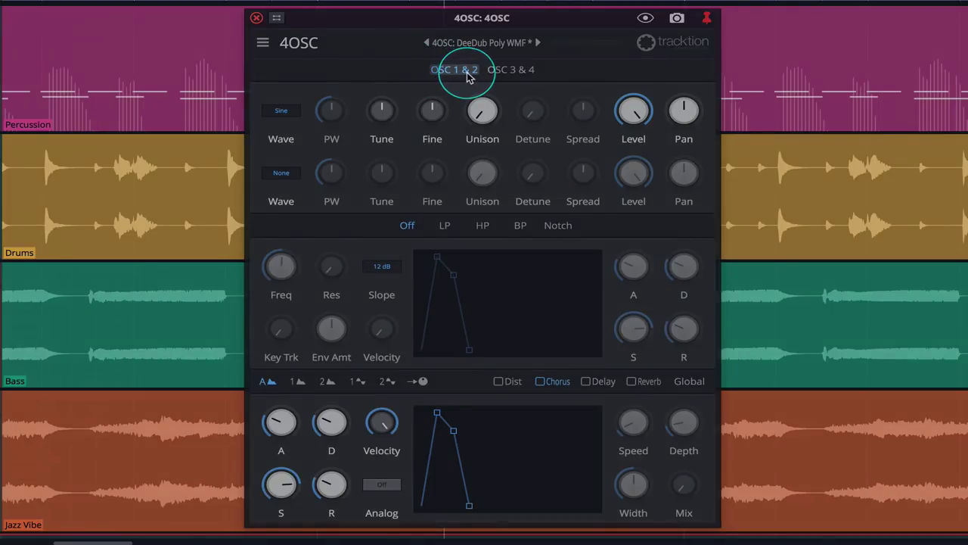
left_click(516, 73)
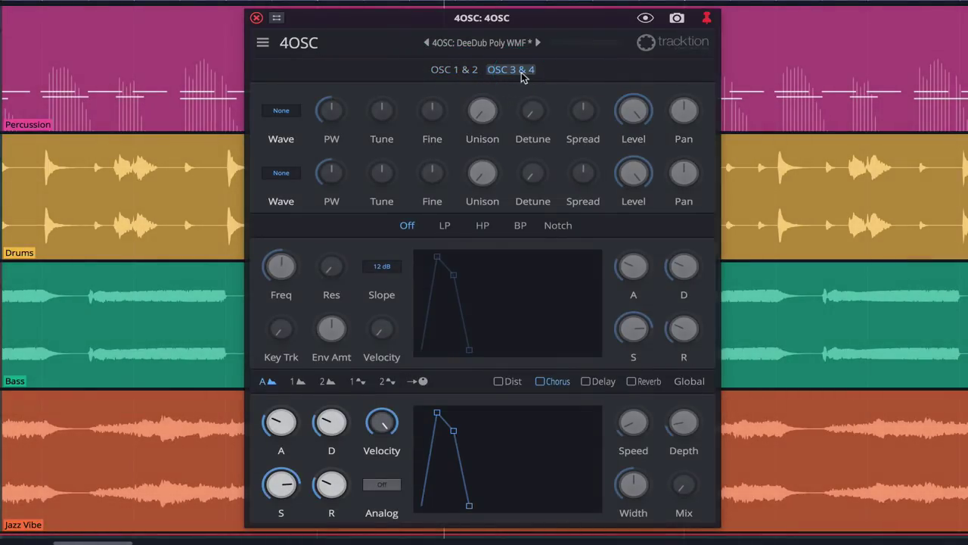
left_click(459, 72)
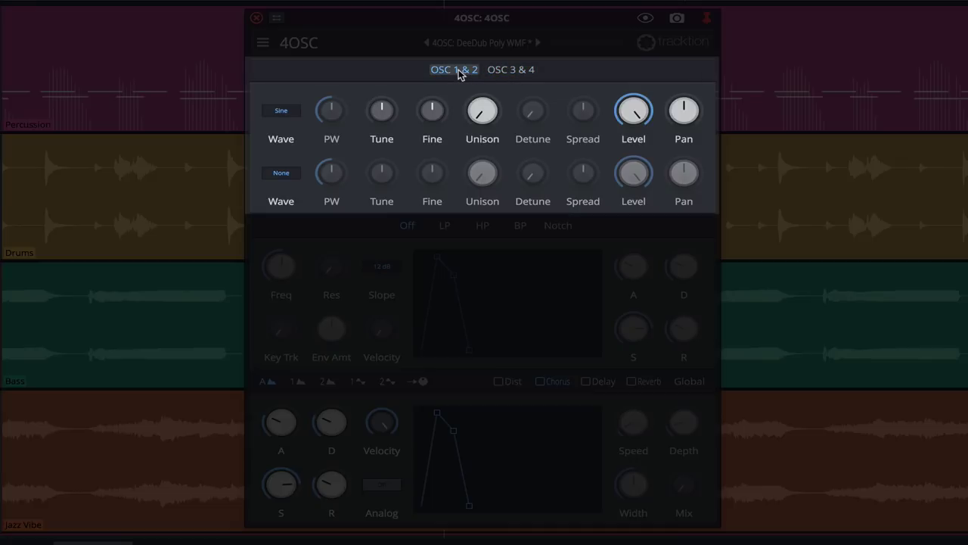
Step: Make oscillator 1 Square with 64% pulse width, added detune, 20.3% spread and -3.26 dB level
left_click(282, 112)
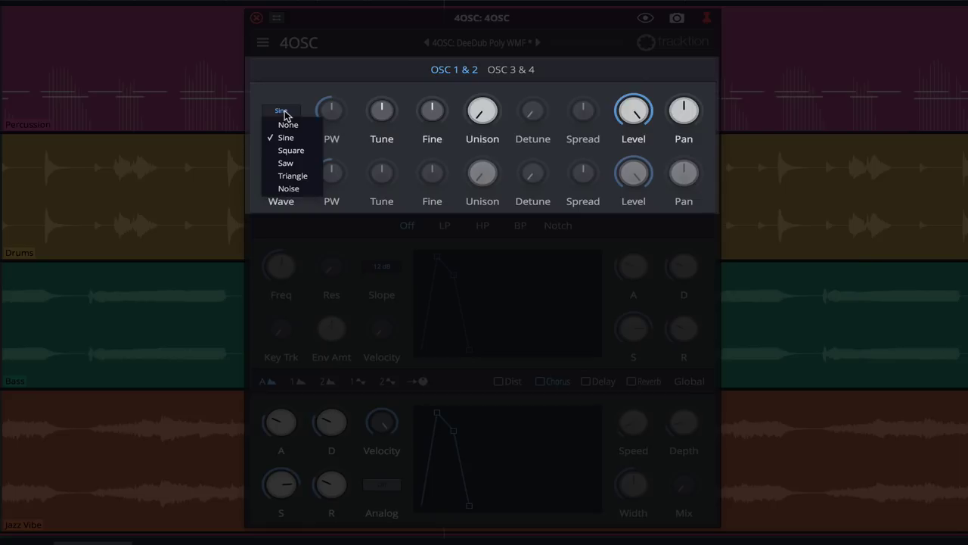
left_click(302, 149)
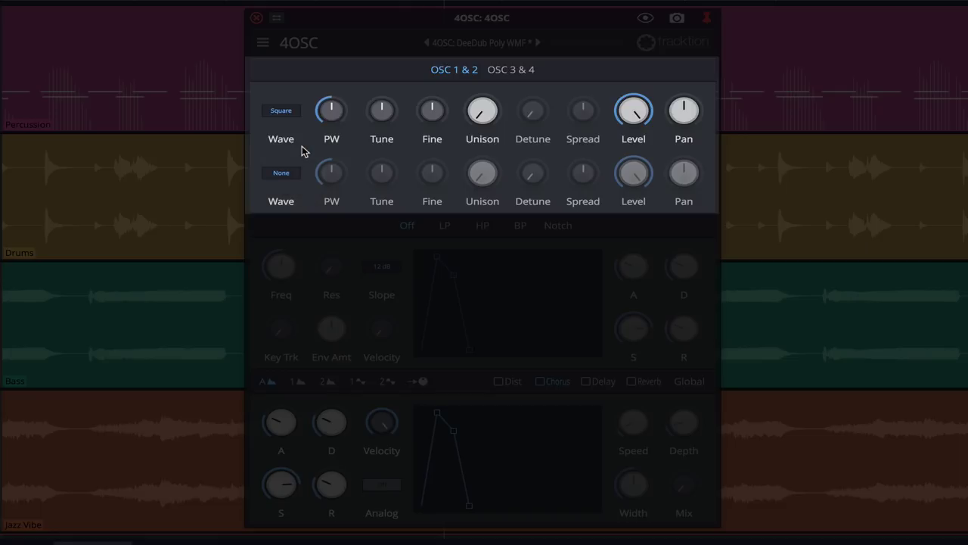
left_click_drag(332, 117, 481, 50)
mouse_move(478, 112)
mouse_move(520, 104)
left_click_drag(521, 104, 531, 93)
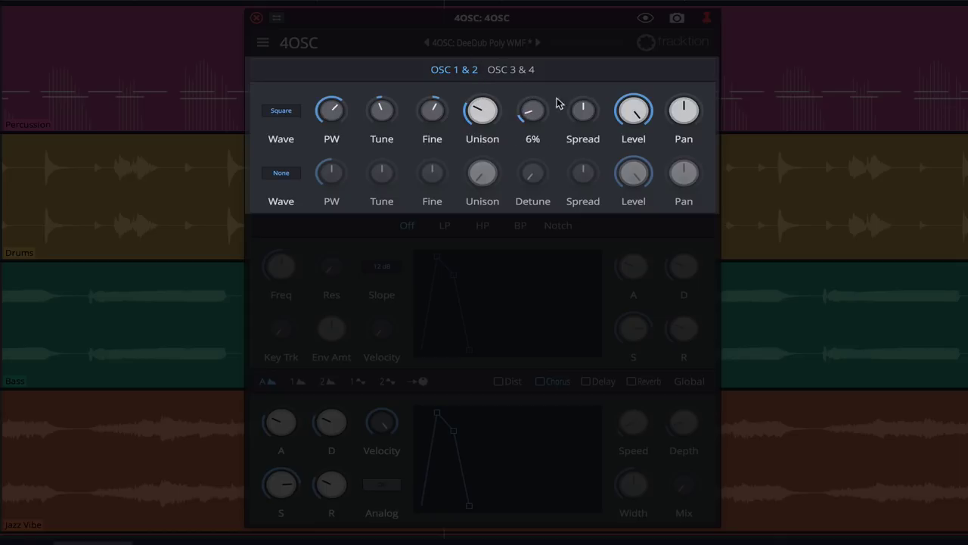
left_click_drag(582, 110, 584, 96)
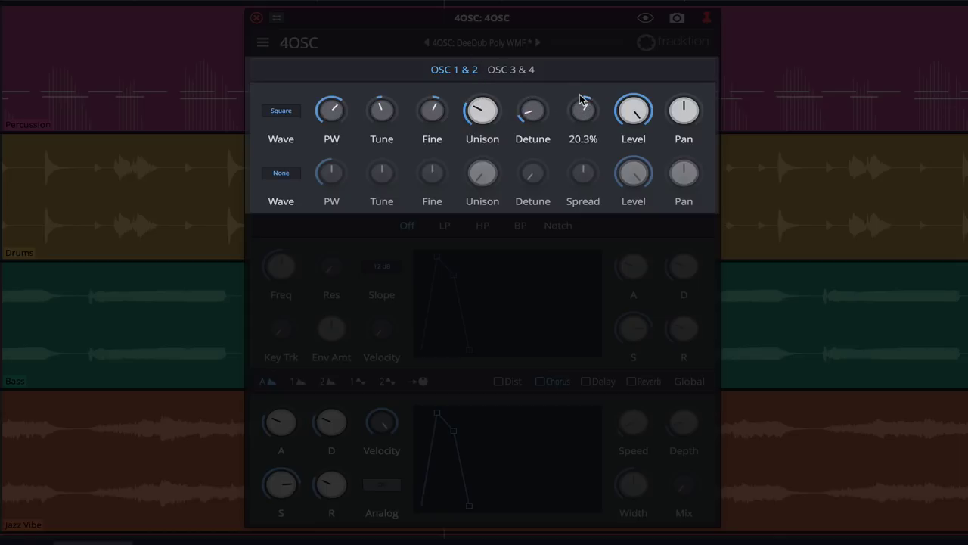
left_click_drag(635, 107, 678, 122)
mouse_move(673, 123)
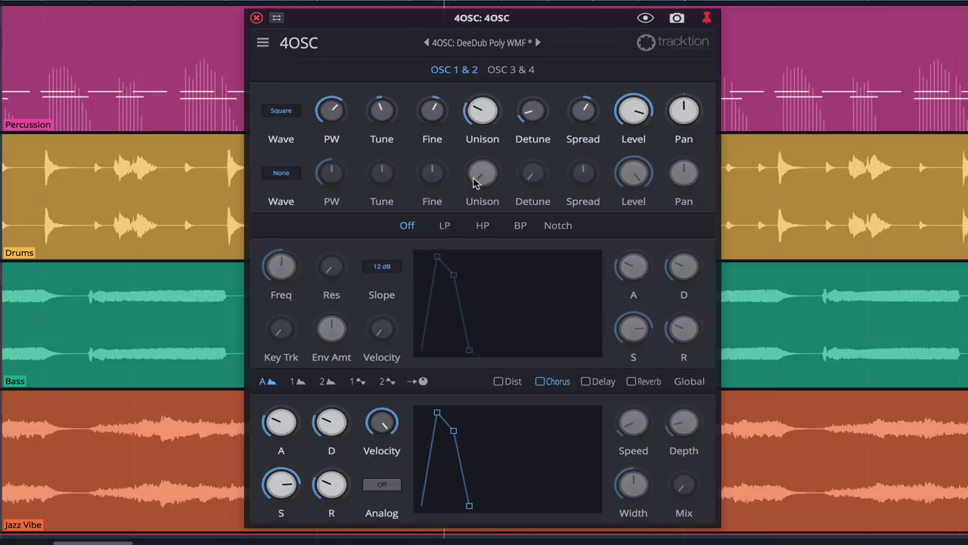
Step: Cycle through the filter types and settle on Notch mode
left_click(444, 226)
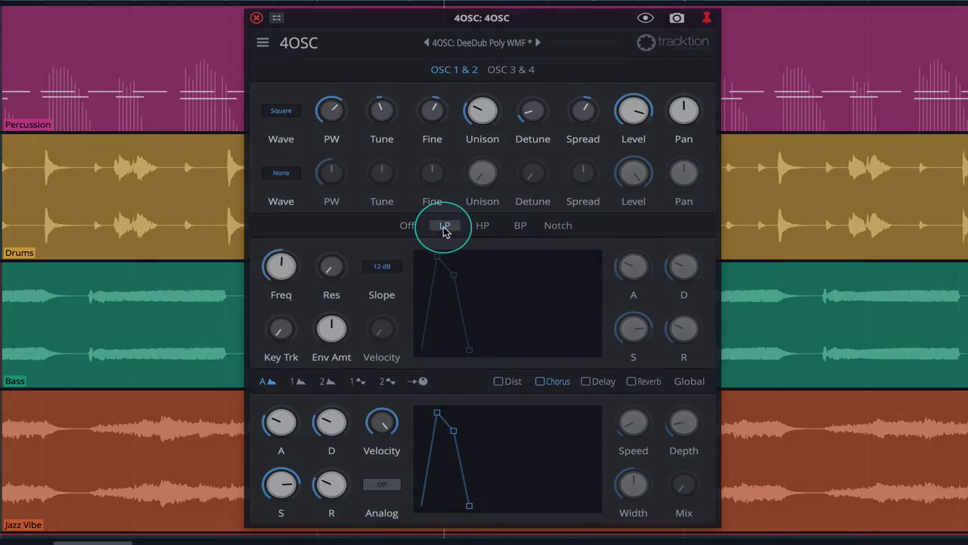
left_click(480, 227)
left_click(520, 226)
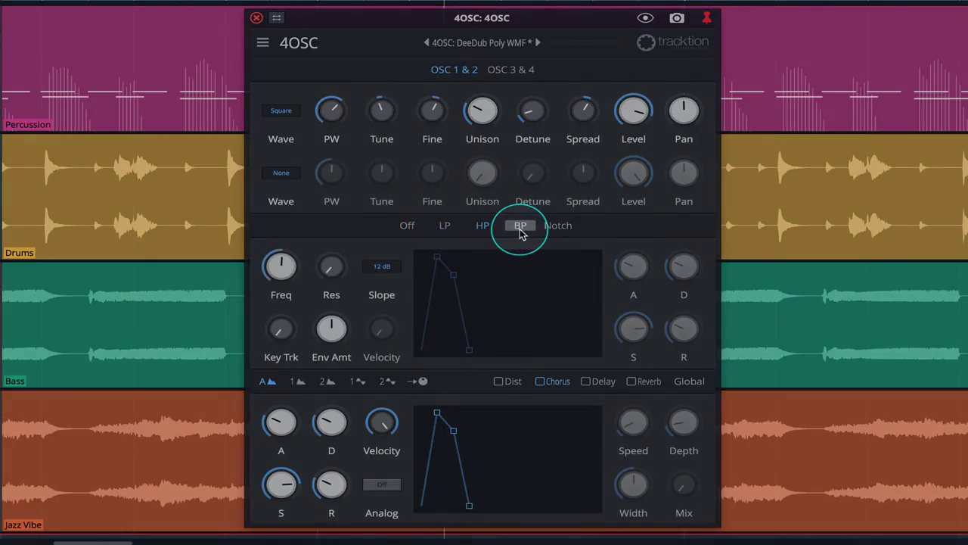
left_click(557, 227)
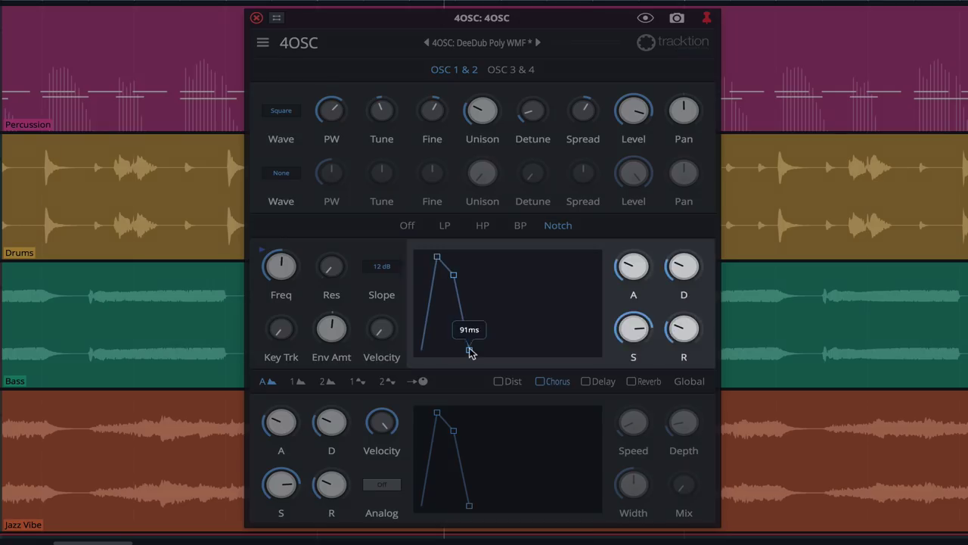
Step: Lengthen the filter envelope's release and decay, and shorten its attack to 10ms
left_click_drag(469, 349, 511, 349)
left_click_drag(453, 274, 488, 300)
mouse_move(621, 282)
mouse_move(622, 283)
left_mouse_down()
mouse_move(622, 292)
mouse_move(640, 249)
mouse_move(619, 299)
left_mouse_up()
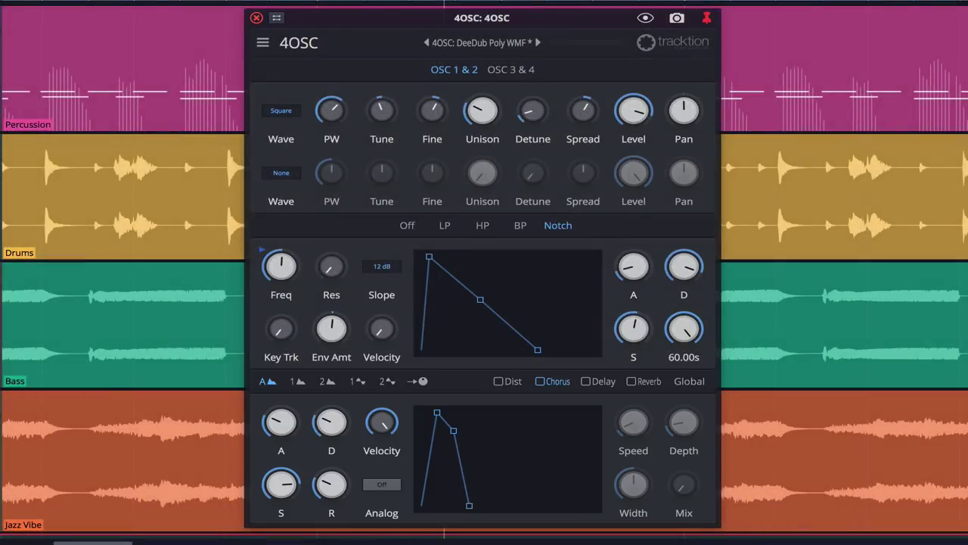
Step: Turn on the amp envelope's Analog option and keep Poly mode at 32 voices
left_click(689, 380)
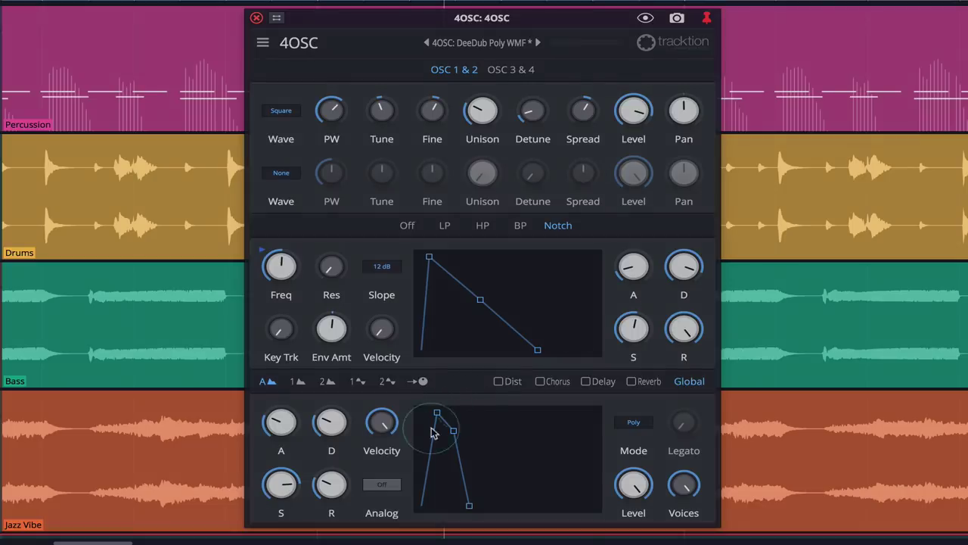
left_click(382, 486)
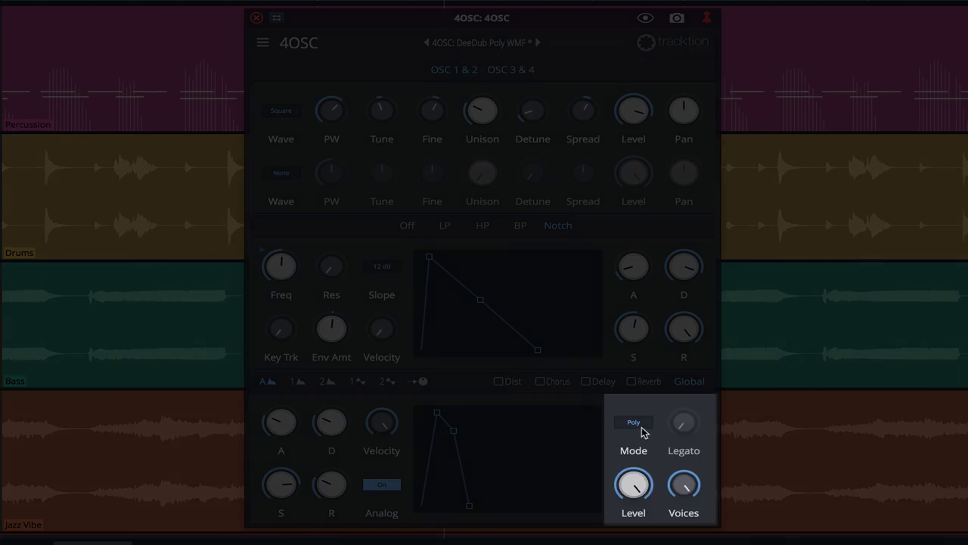
left_click(642, 428)
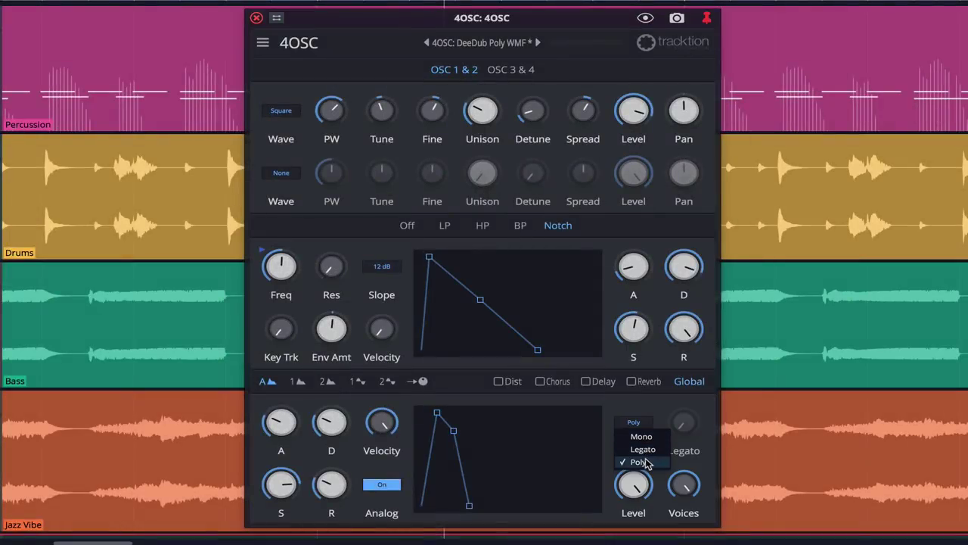
left_click(643, 461)
left_click_drag(688, 486, 683, 438)
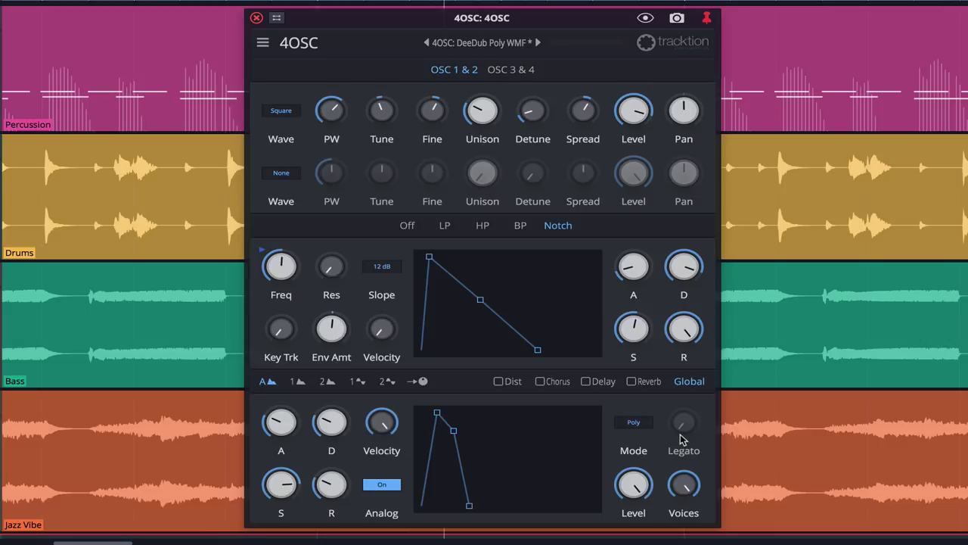
Step: Step through envelope 1, LFO 1 and LFO 2 to the modulation matrix, then toggle MPE
left_click(299, 381)
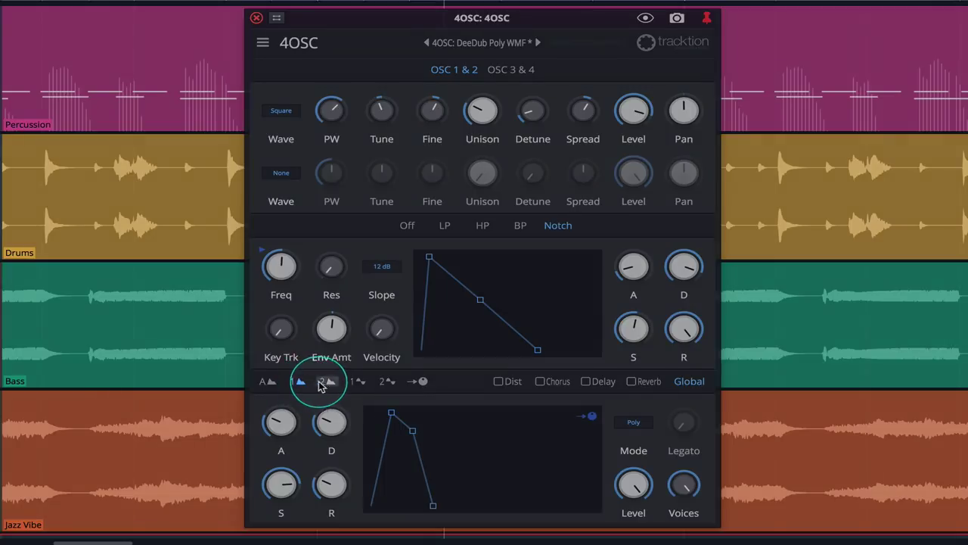
left_click(359, 382)
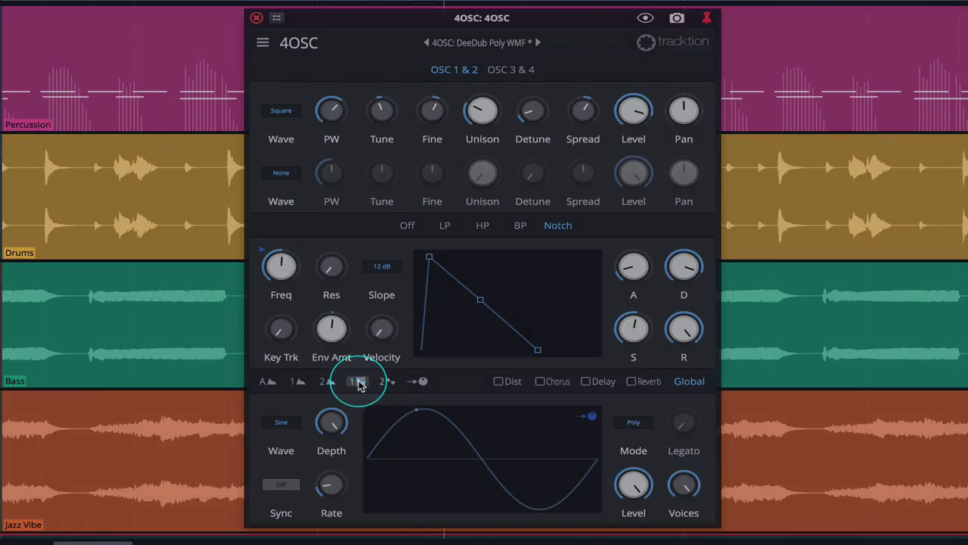
left_click(384, 381)
left_click(420, 382)
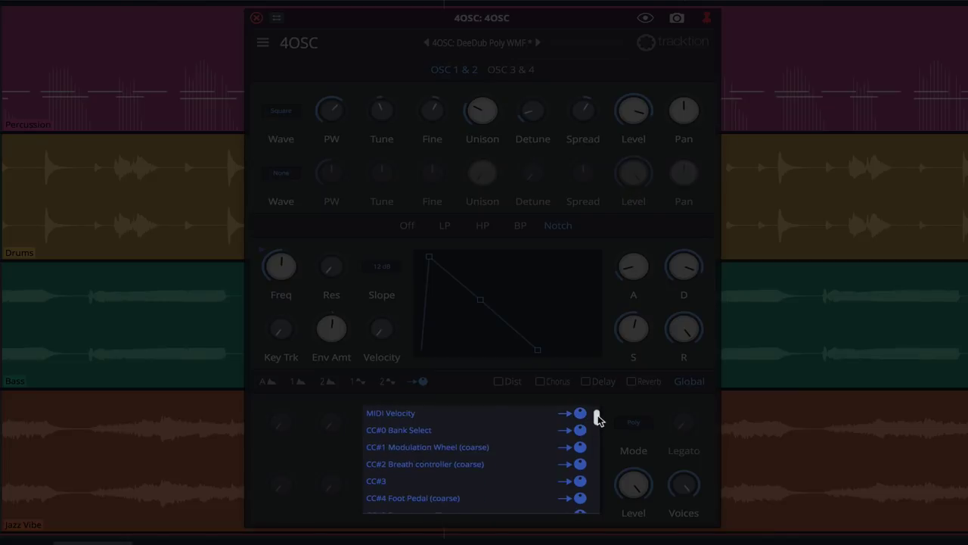
mouse_move(596, 419)
left_mouse_down()
mouse_move(596, 431)
mouse_move(596, 415)
left_mouse_up()
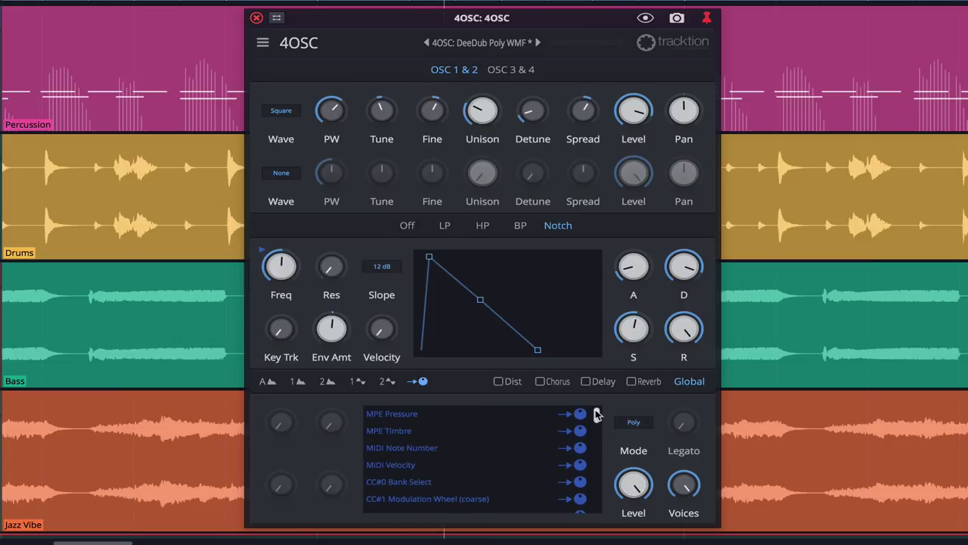
left_click(263, 43)
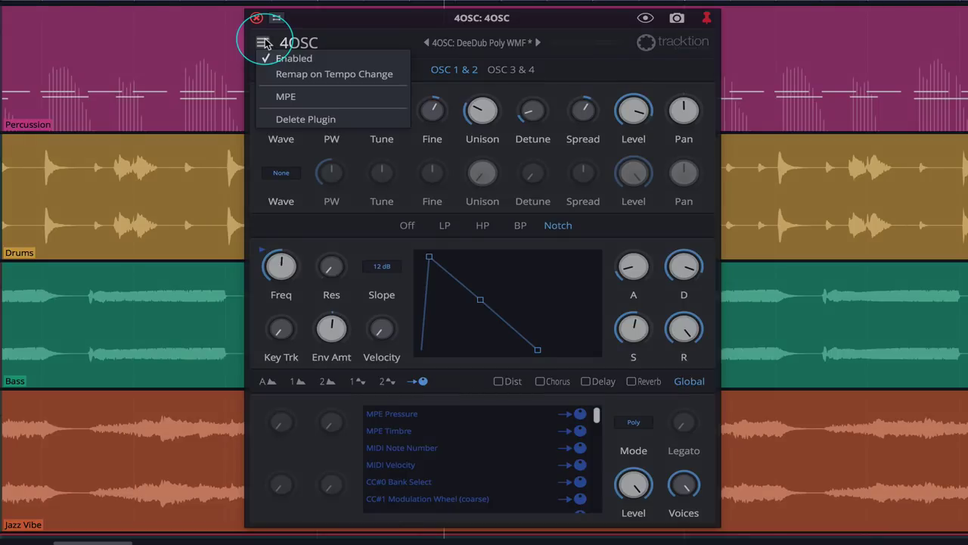
left_click(312, 99)
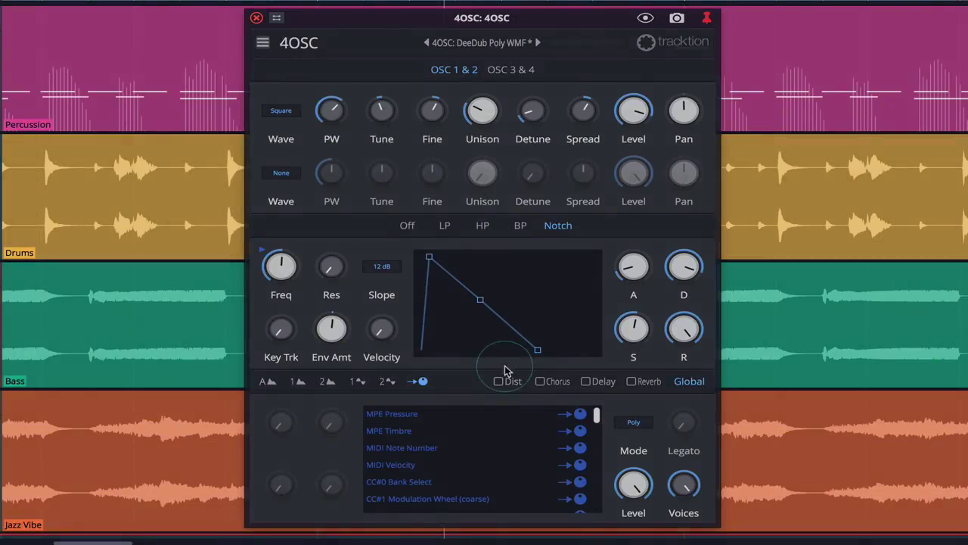
Step: Switch on the distortion, chorus, delay and reverb effects
left_click(498, 382)
left_click(540, 382)
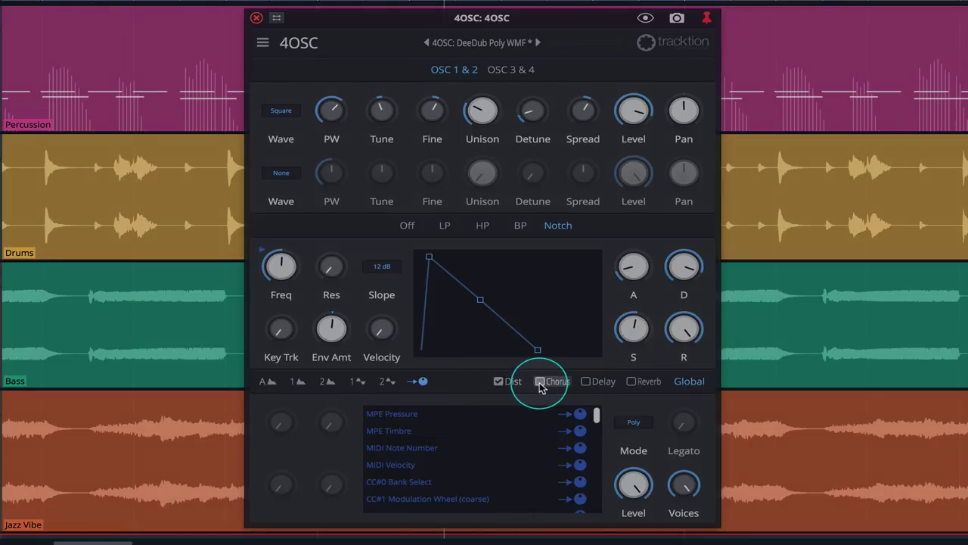
left_click(587, 384)
left_click(631, 382)
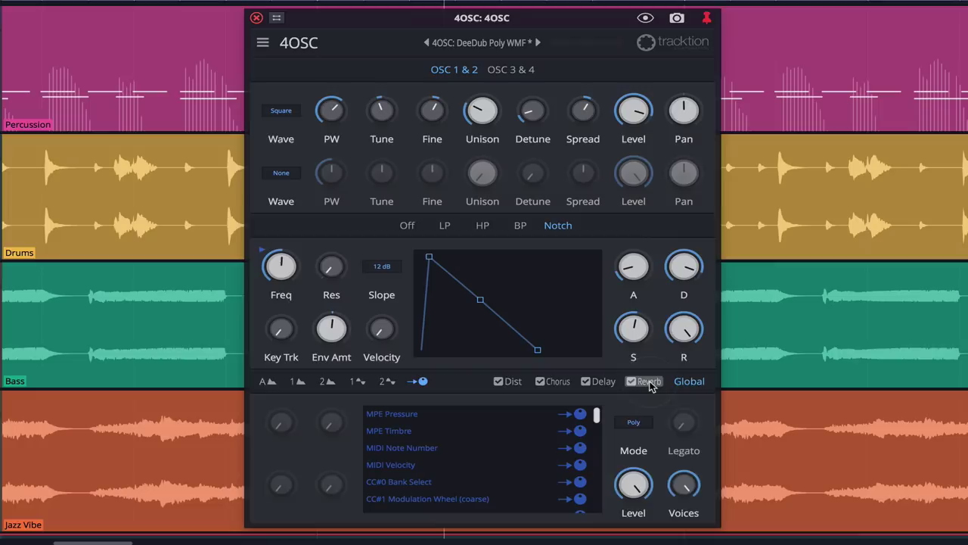
Step: Widen the reverb's stereo width to about 63%
left_click(648, 383)
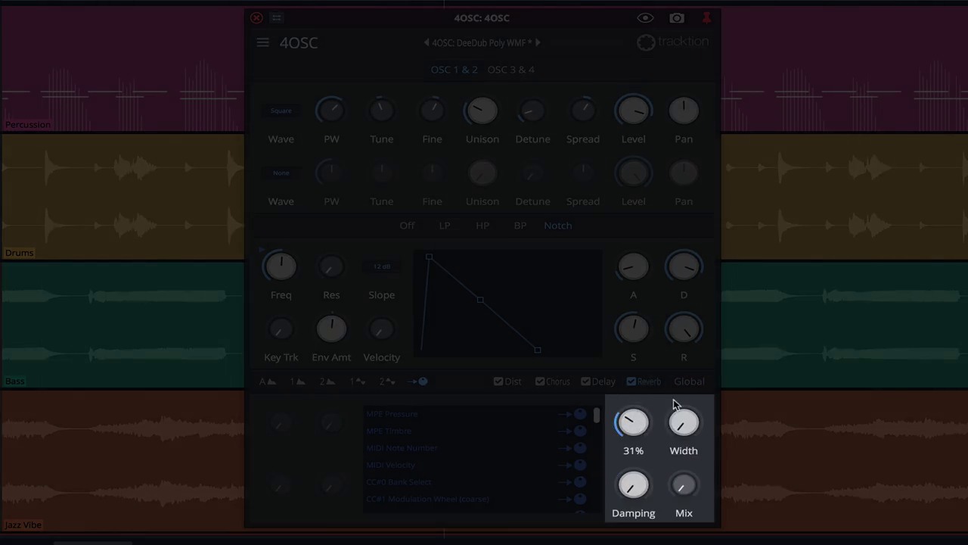
mouse_move(683, 428)
left_click_drag(683, 428, 683, 395)
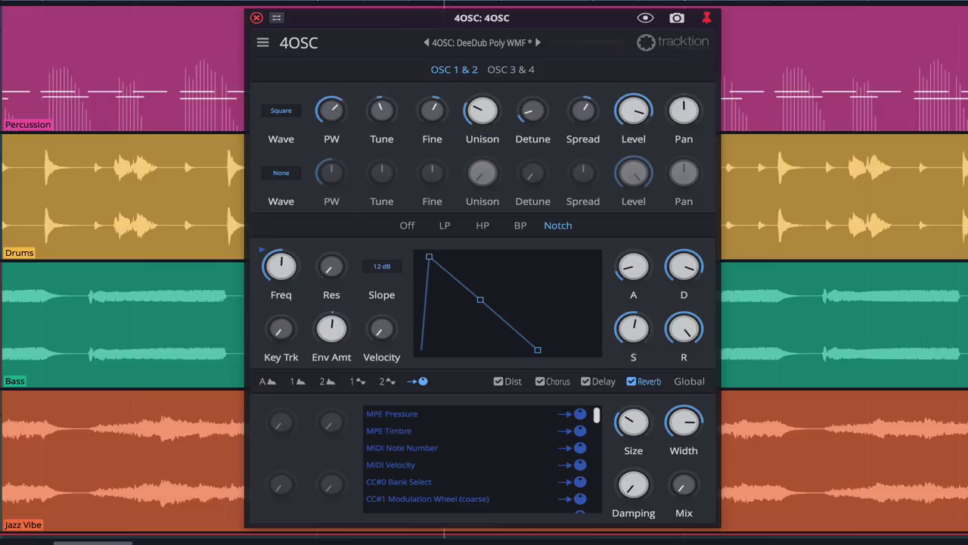
Step: View the delay, chorus and distortion panels, ending on chorus
left_click(599, 382)
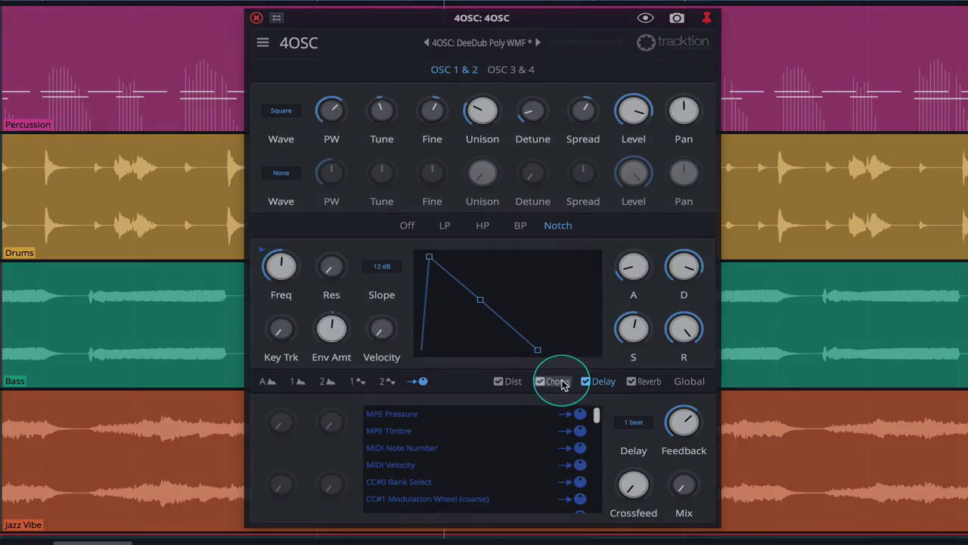
left_click(560, 385)
left_click(511, 381)
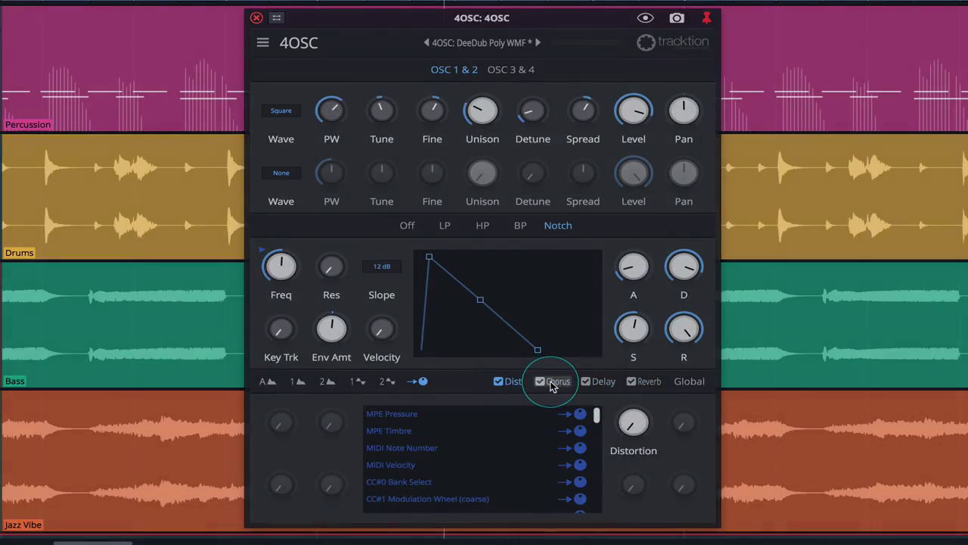
left_click(553, 384)
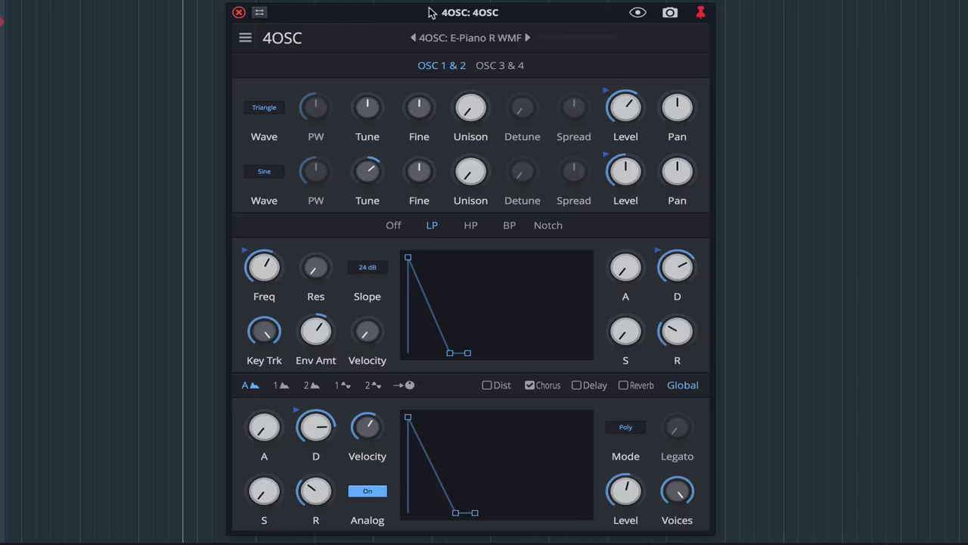
Step: Reset the patch to its default settings and nudge the output level down
left_click(469, 38)
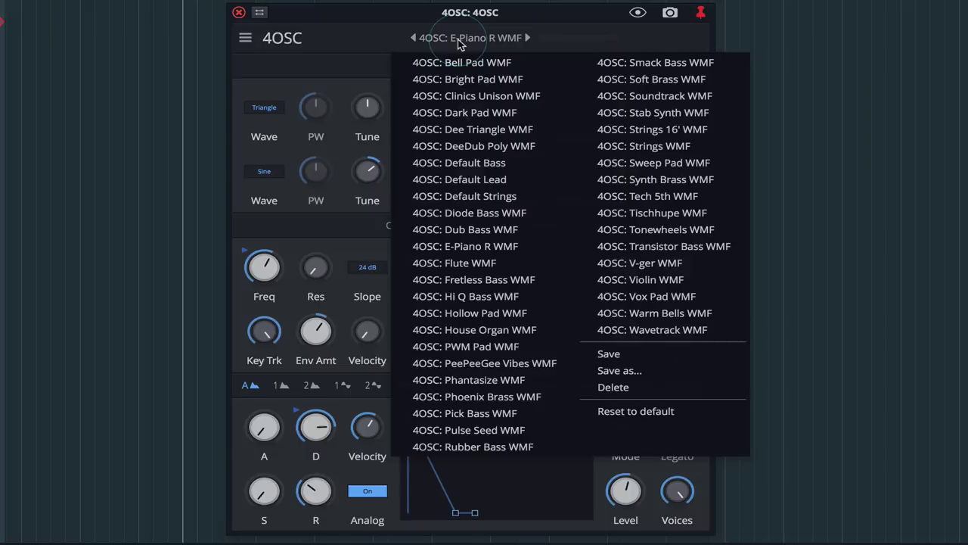
left_click(653, 416)
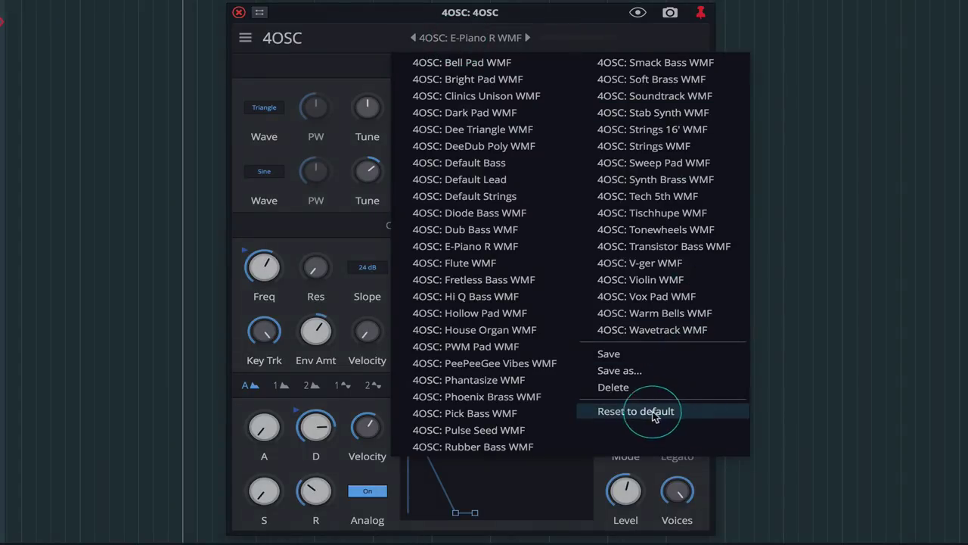
mouse_move(625, 490)
left_mouse_down()
mouse_move(626, 503)
mouse_move(625, 489)
left_mouse_up()
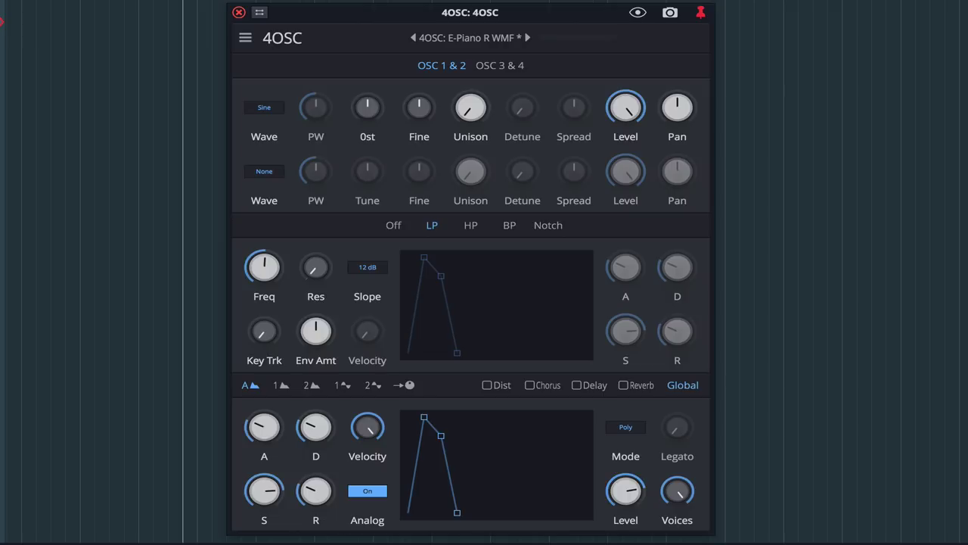
Step: Keep oscillator 1 on Sine and tune it down to -12 semitones
left_click(262, 108)
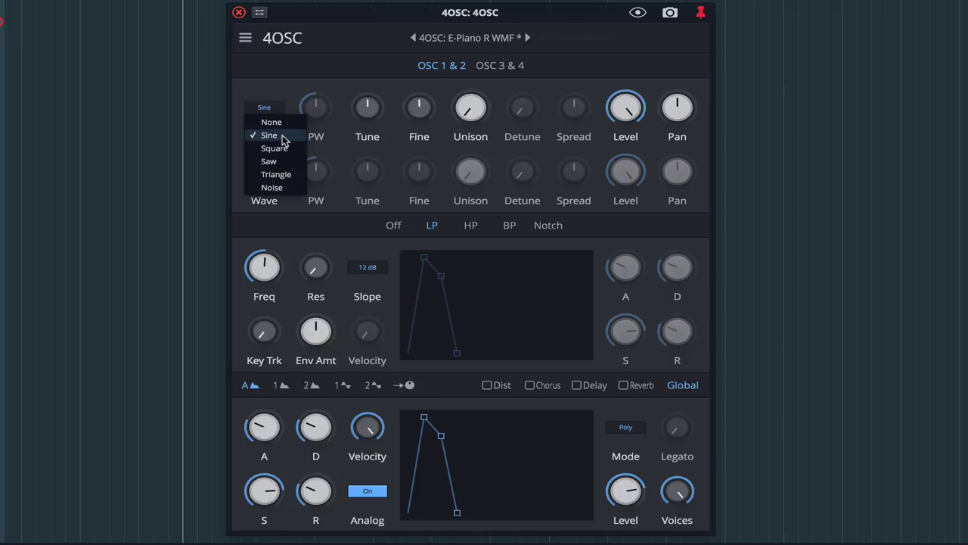
left_click(282, 139)
left_click_drag(363, 129, 372, 142)
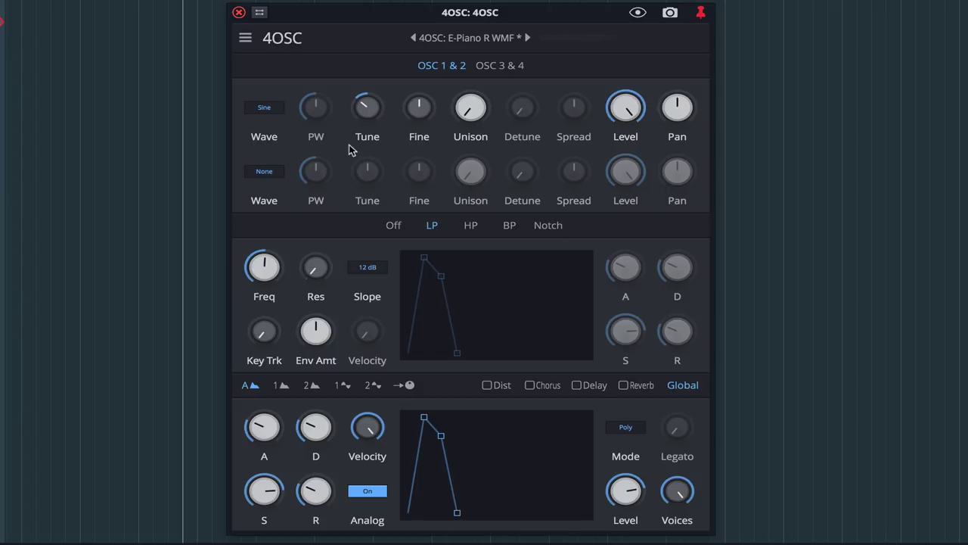
Step: Set oscillator 2 to Square with 3 unison voices, 31% detune and wide stereo spread
left_click(273, 171)
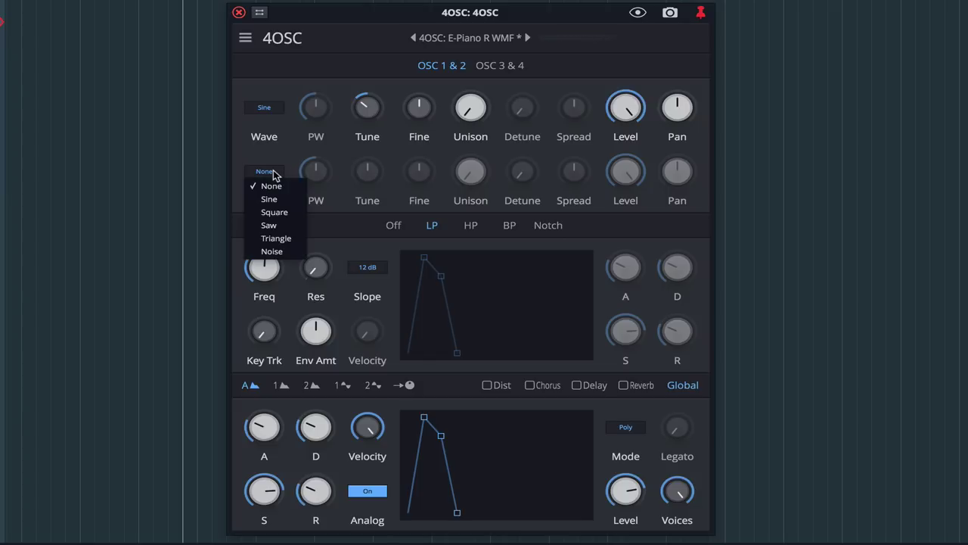
left_click(287, 216)
left_click_drag(484, 158, 496, 134)
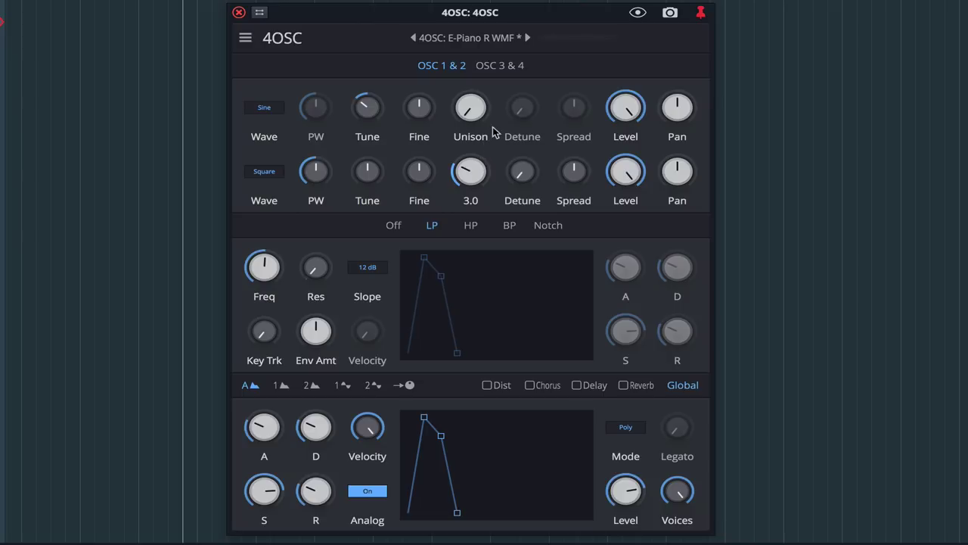
left_click_drag(534, 173, 546, 85)
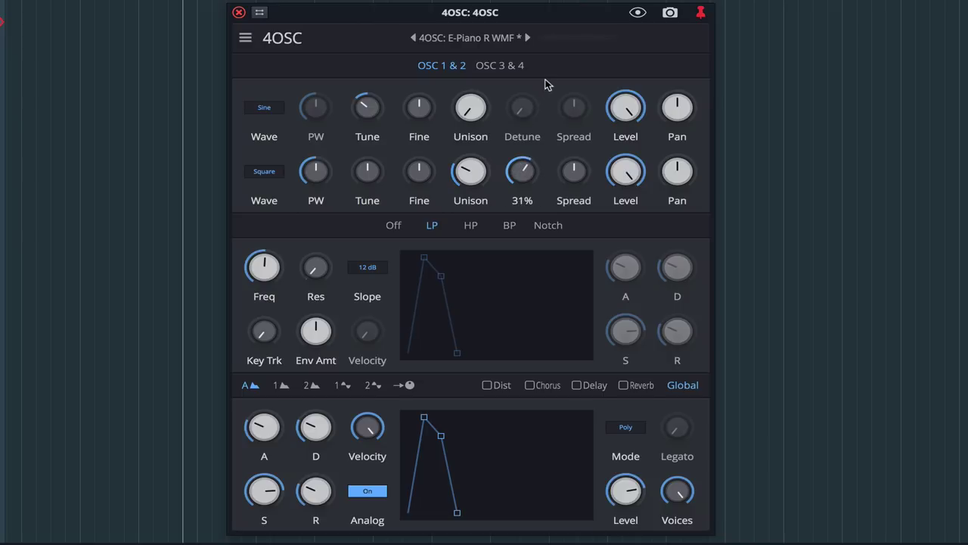
left_click_drag(574, 171, 583, 121)
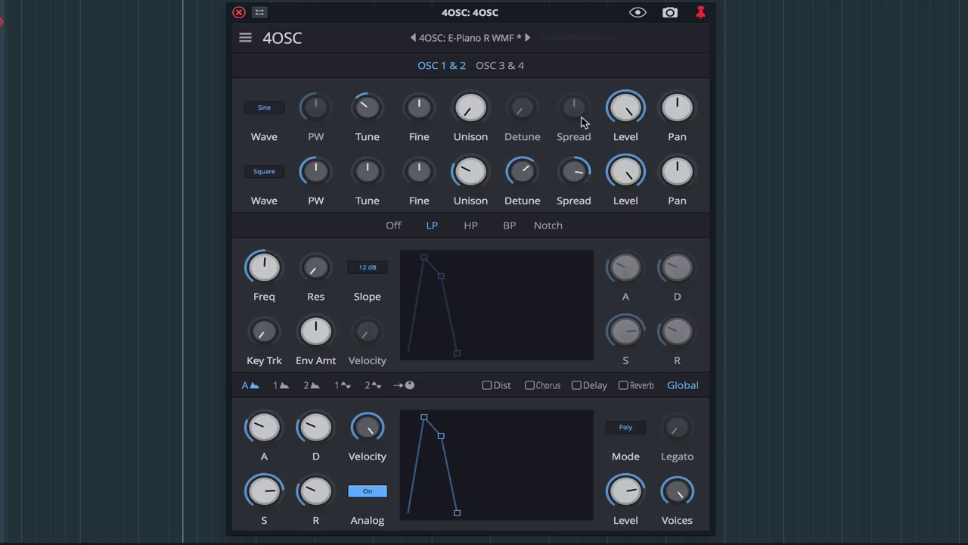
Step: Make oscillator 3 Square, tuned up to 14 st, with detuned, widely spread unison voices
left_click(514, 66)
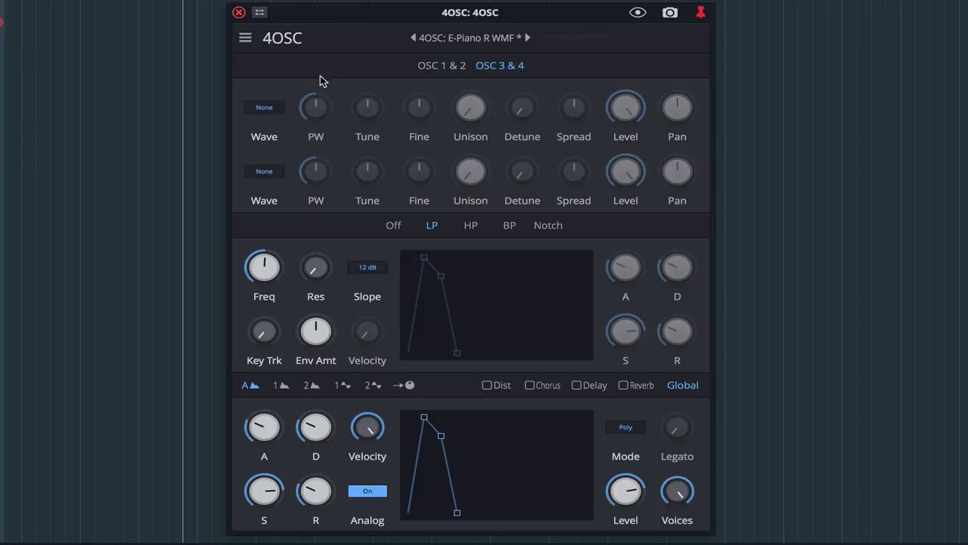
left_click(266, 107)
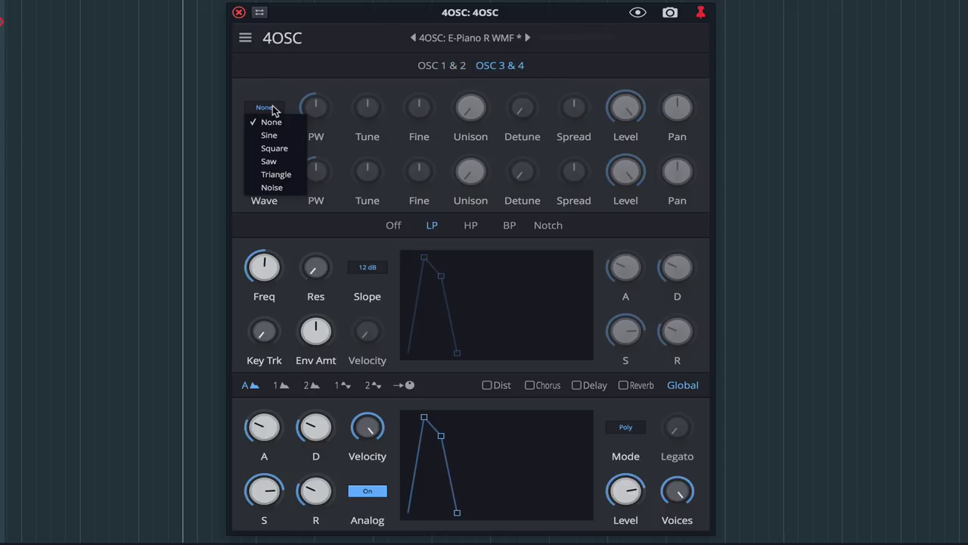
left_click(276, 148)
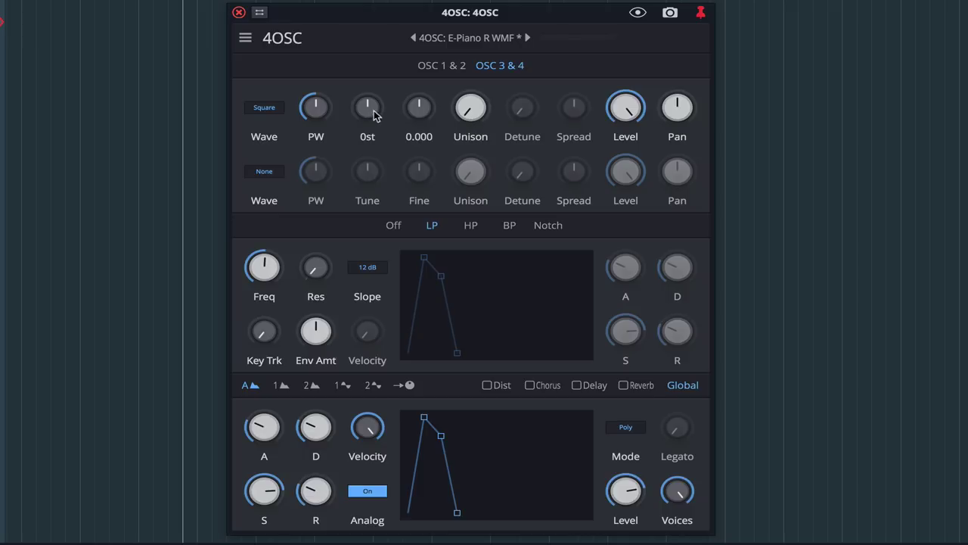
left_click_drag(369, 115, 375, 92)
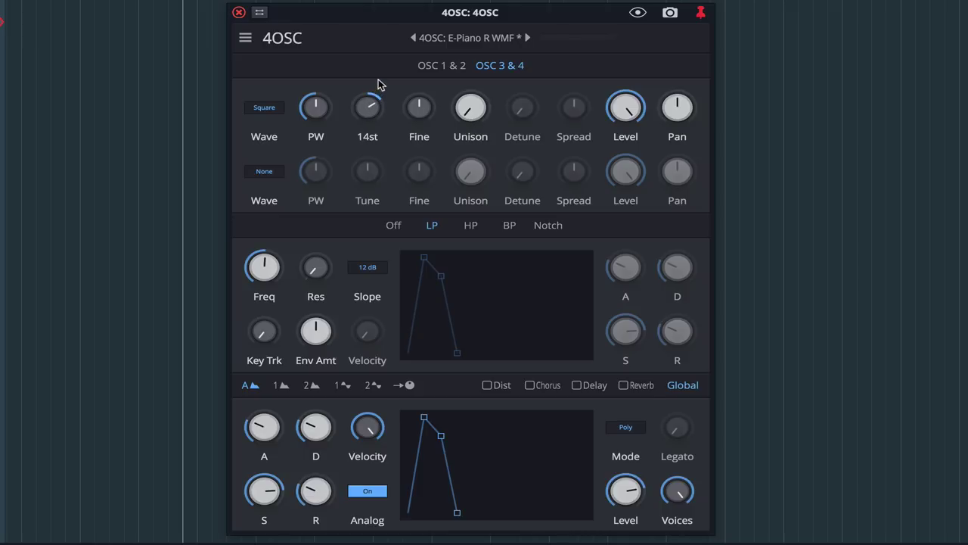
left_click_drag(475, 112, 486, 64)
left_click_drag(532, 111, 542, 3)
left_click_drag(573, 107, 578, 55)
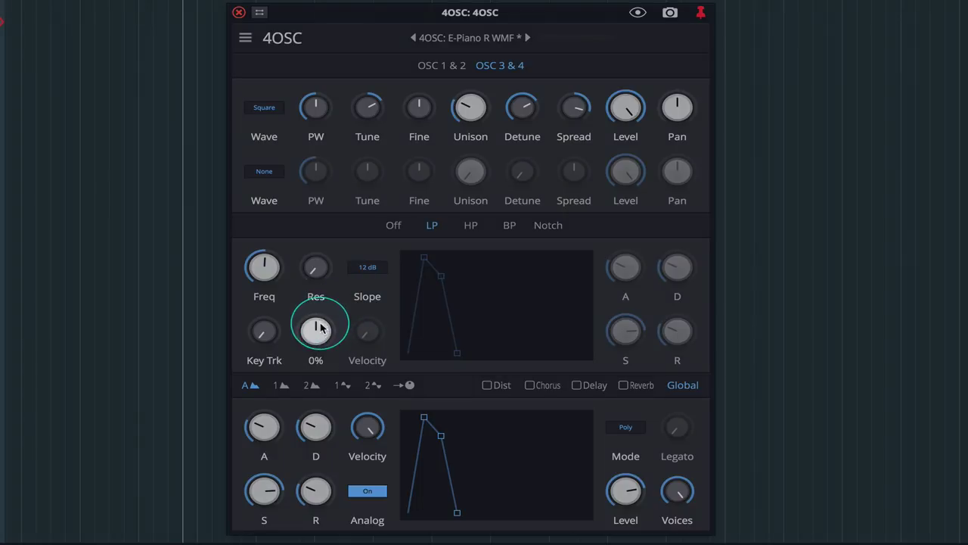
Step: Set filter resonance to about 63%, cutoff to 166Hz, and envelope 1 attack to about 721ms
left_click_drag(315, 286, 335, 194)
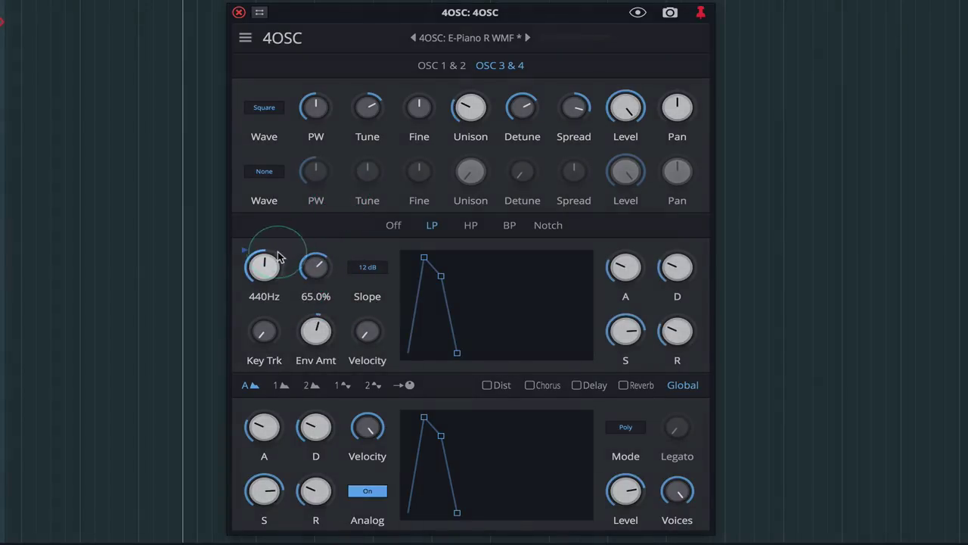
left_click_drag(270, 255, 256, 299)
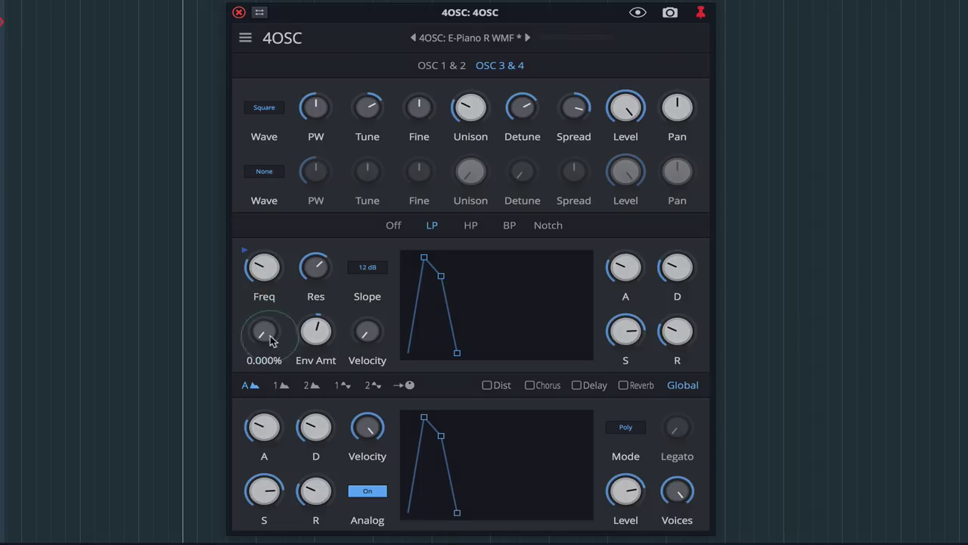
left_click(285, 385)
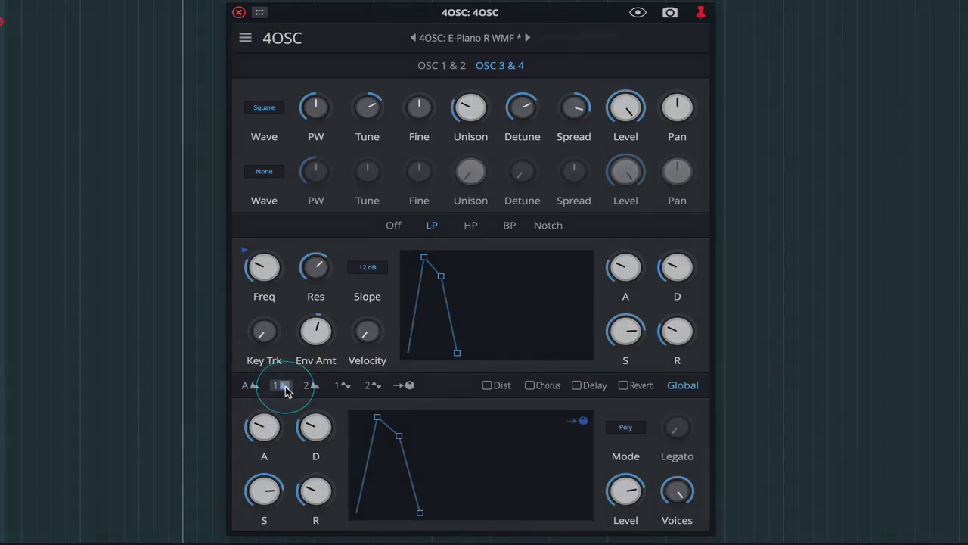
left_click_drag(277, 427, 280, 404)
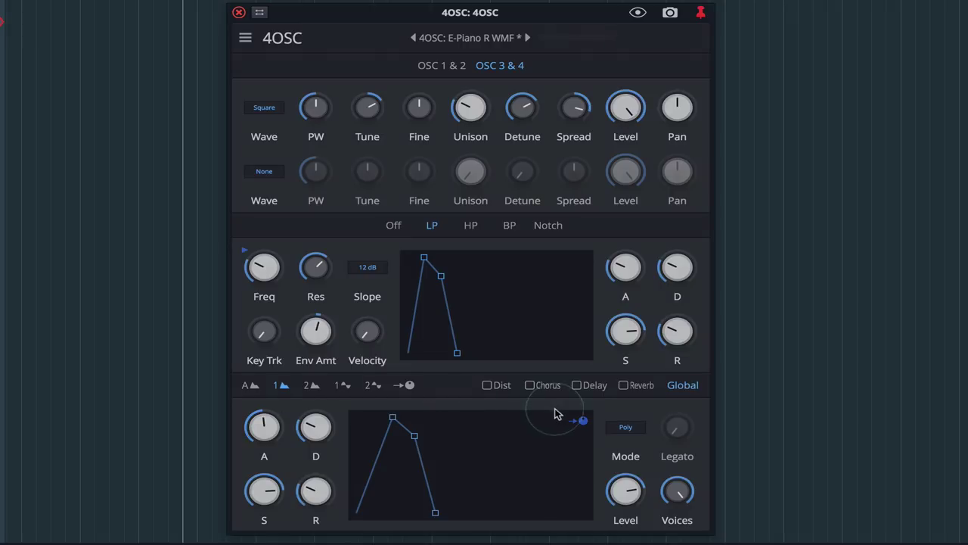
Step: Route envelope 1 to the filter cutoff and switch assign mode off
left_click(579, 421)
left_click_drag(579, 422, 268, 237)
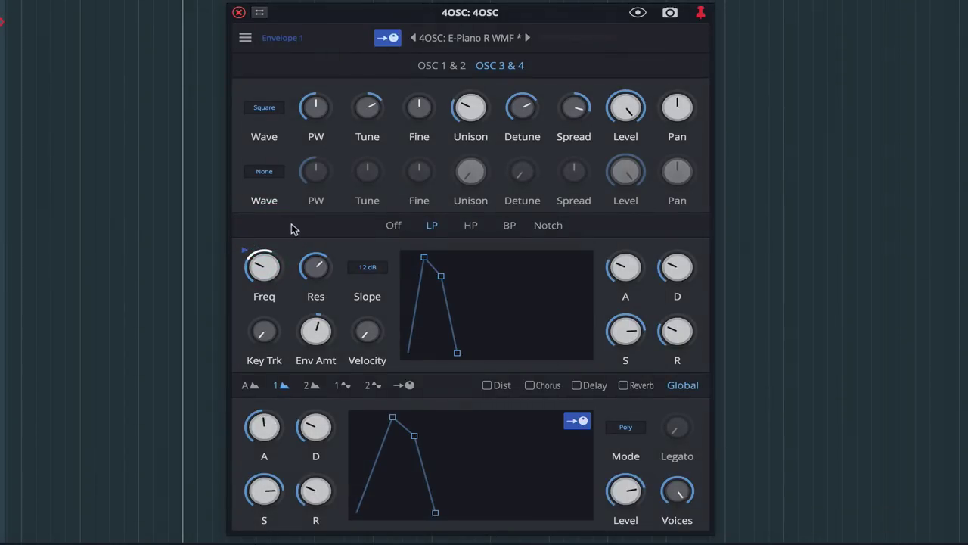
left_click(579, 421)
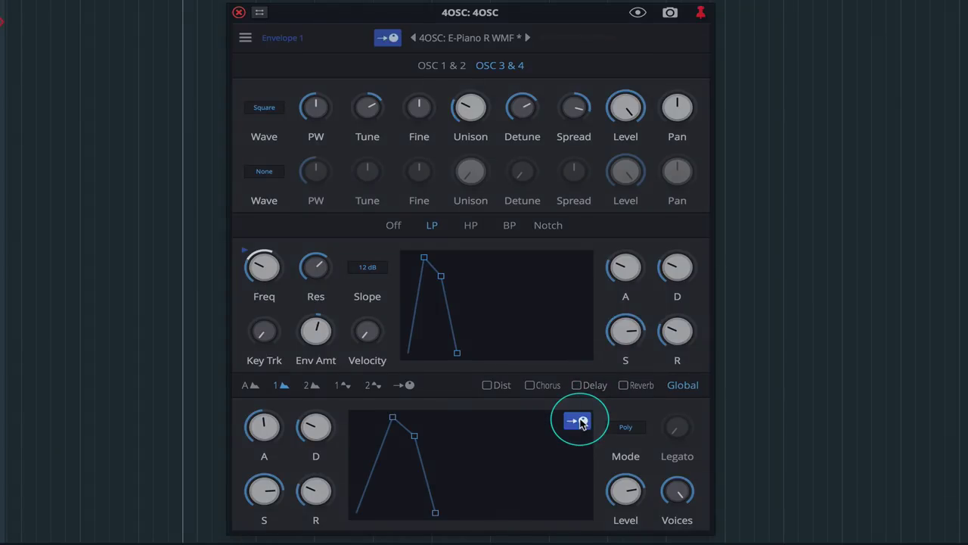
left_click(579, 420)
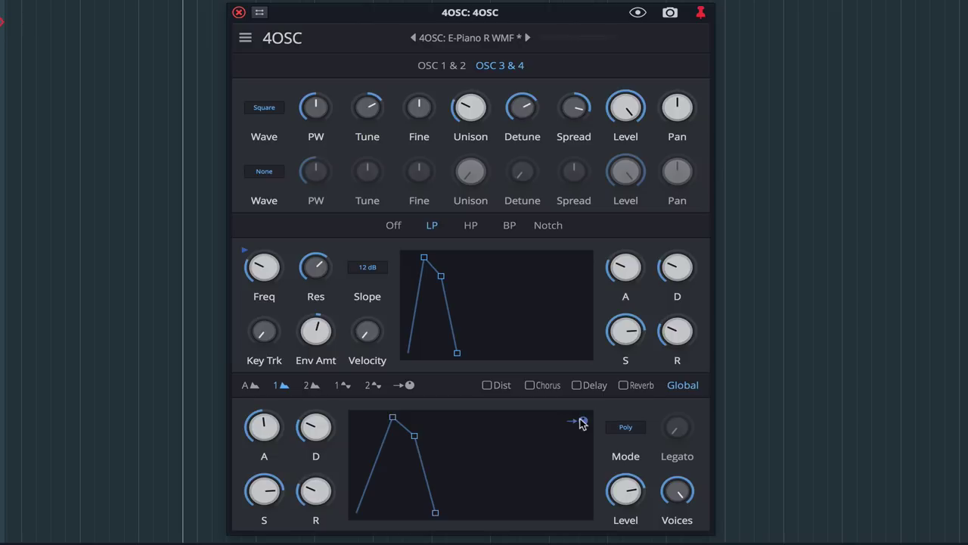
Step: Assign LFO 1 to the pulse width of oscillators 2 and 3, then end assign mode
left_click(342, 386)
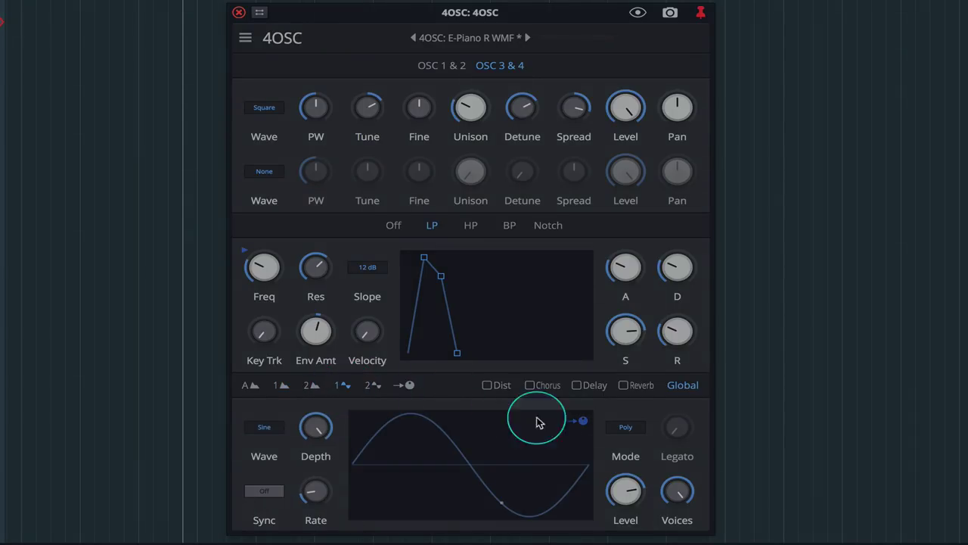
left_click(581, 422)
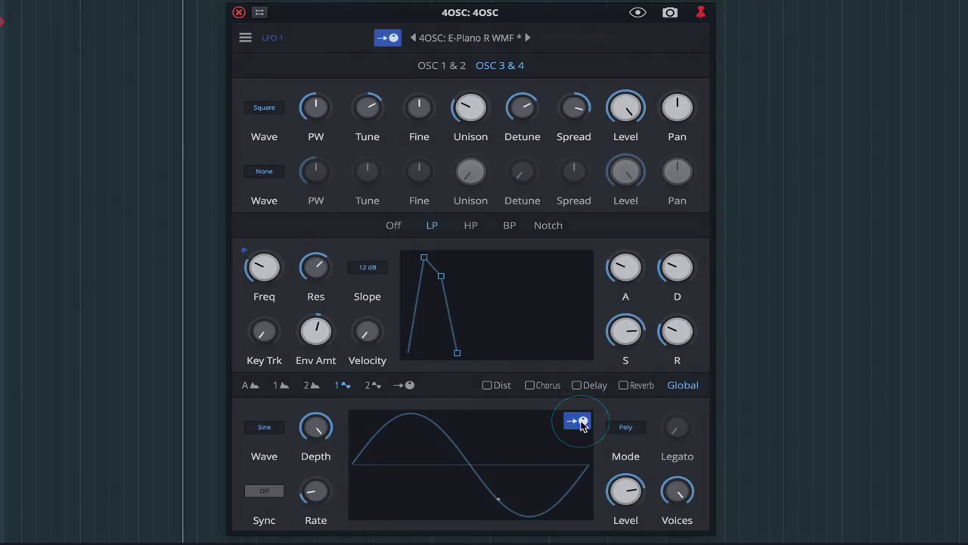
left_click(442, 65)
left_click_drag(336, 95, 318, 133)
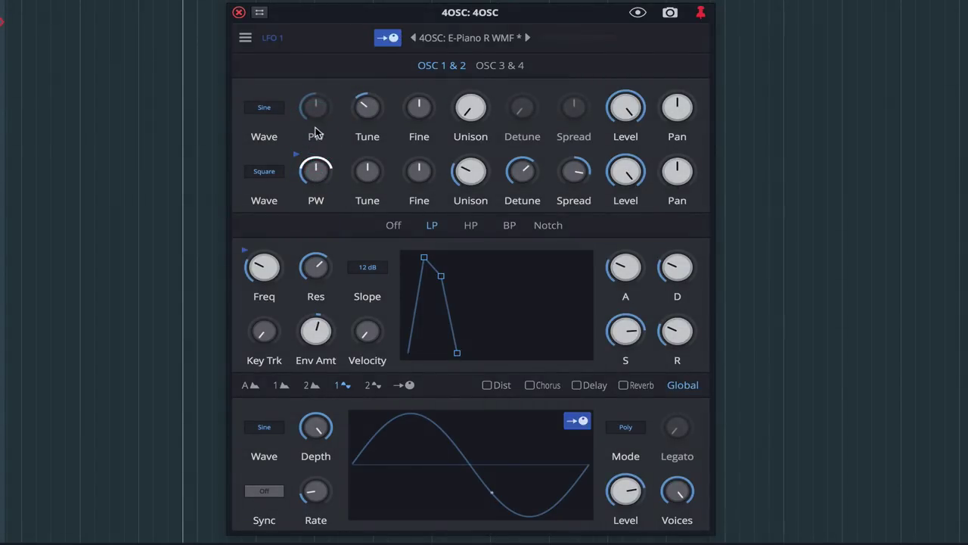
left_click(498, 65)
left_click_drag(387, 37, 325, 67)
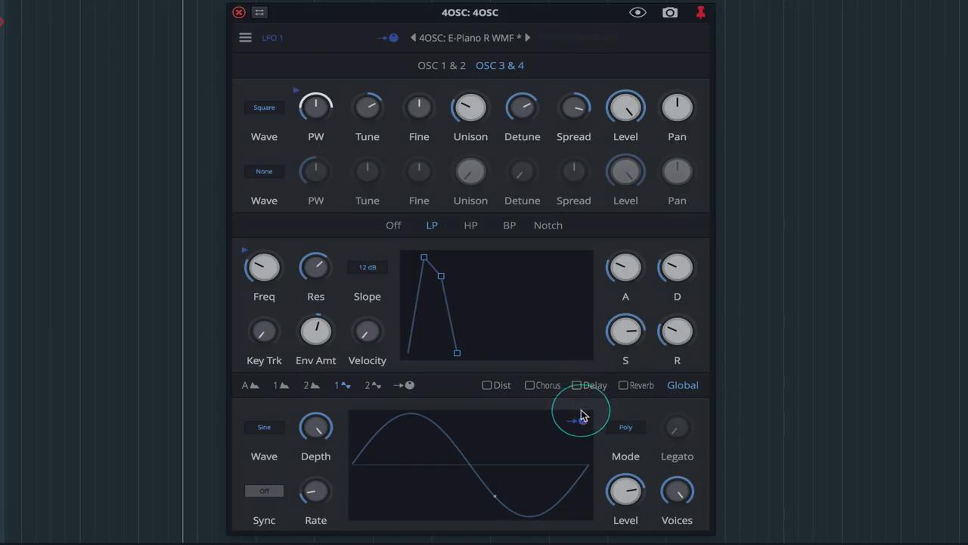
left_click(580, 420)
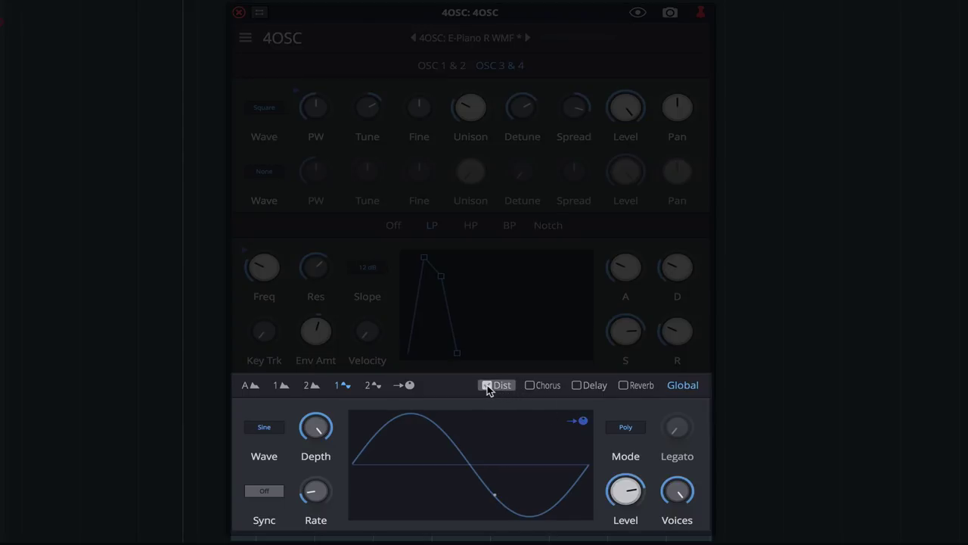
Step: Turn on distortion at 22% and chorus with 42% mix and 78% width
left_click(500, 387)
left_click_drag(630, 429, 633, 396)
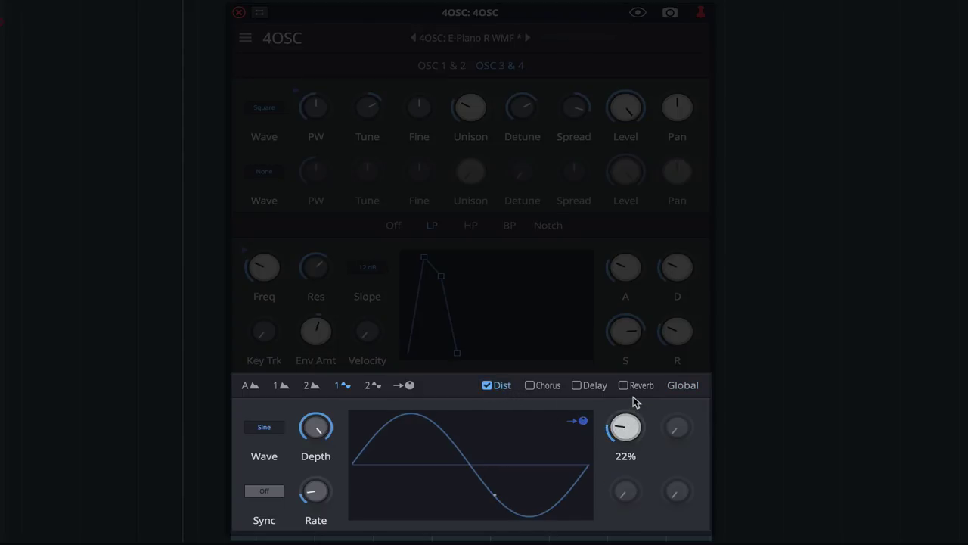
left_click(546, 388)
left_click(530, 386)
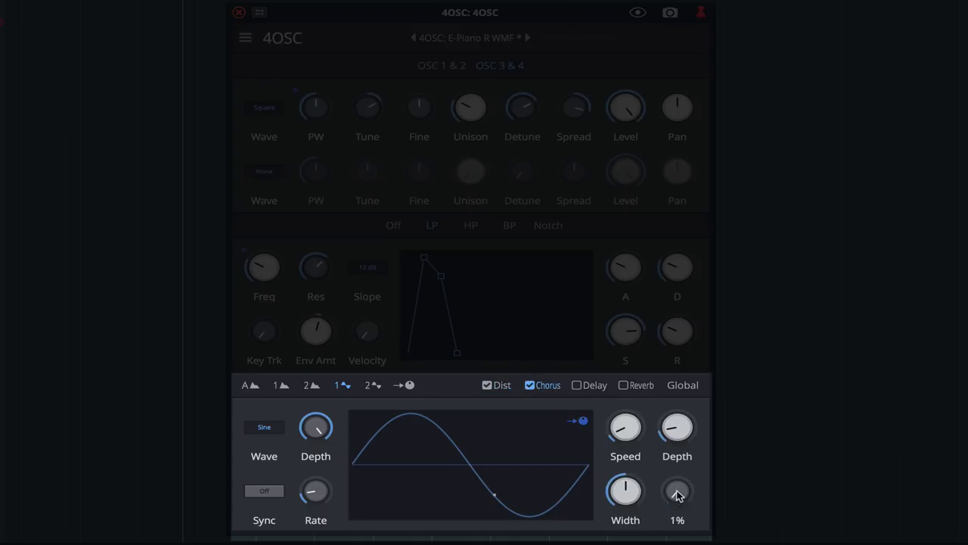
left_click_drag(678, 495, 676, 424)
left_click_drag(625, 490, 639, 457)
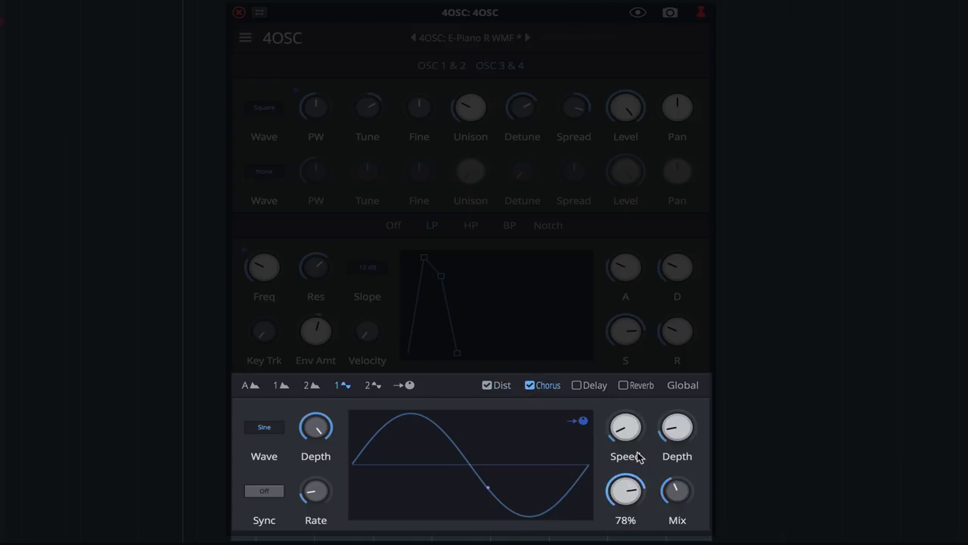
Step: Turn on the delay effect and raise its mix level
left_click(595, 386)
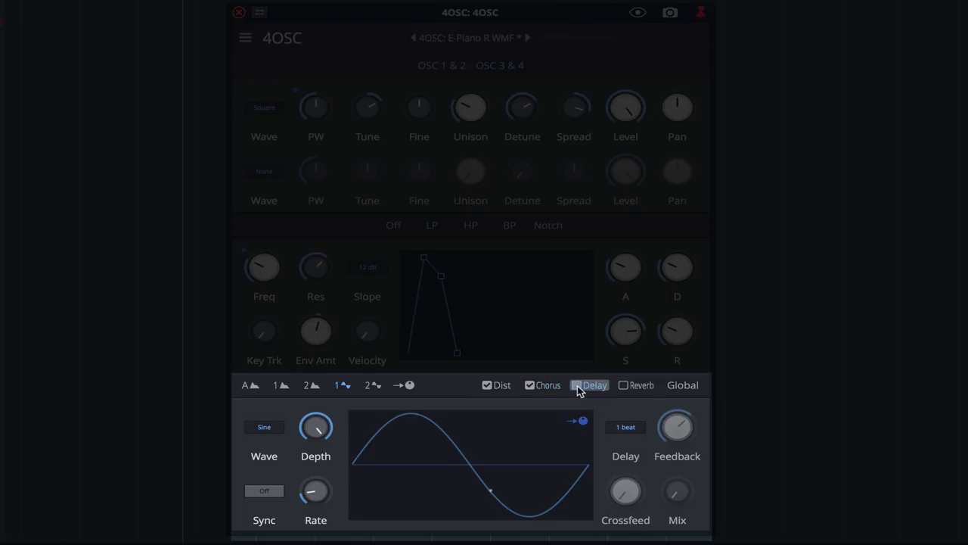
left_click(577, 384)
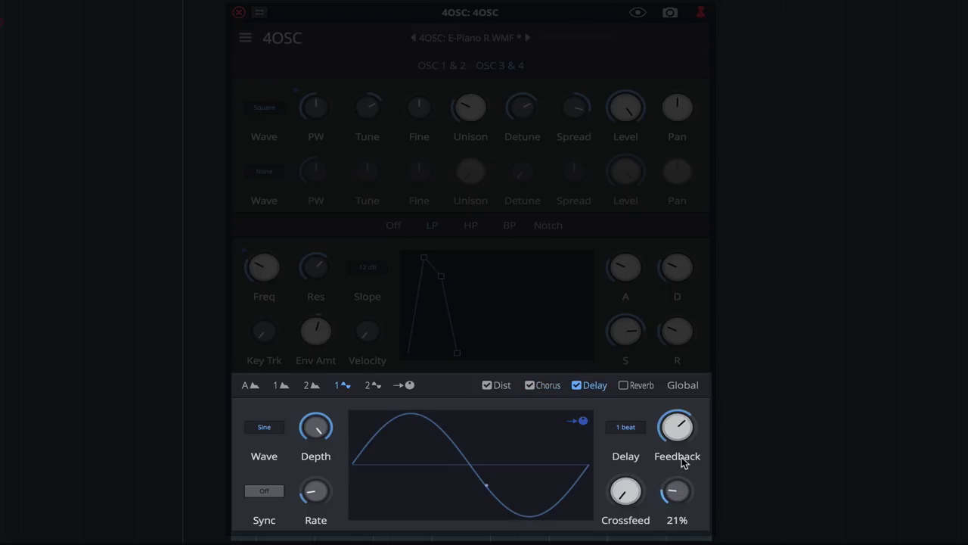
left_click_drag(683, 438, 685, 389)
left_click(683, 385)
Step: Set amp envelope attack to about 891ms and release to about 607ms, and switch the voice mode to Mono
left_click(258, 387)
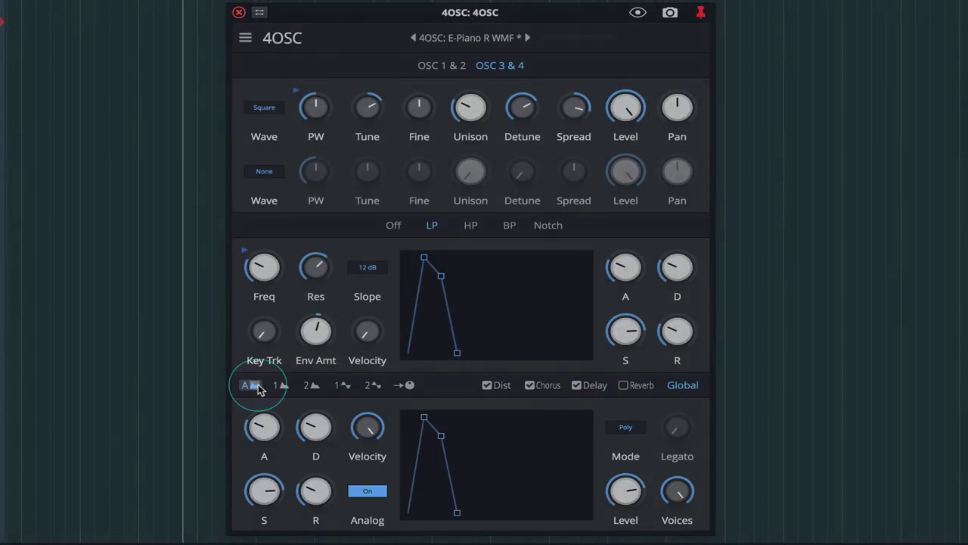
left_click(261, 428)
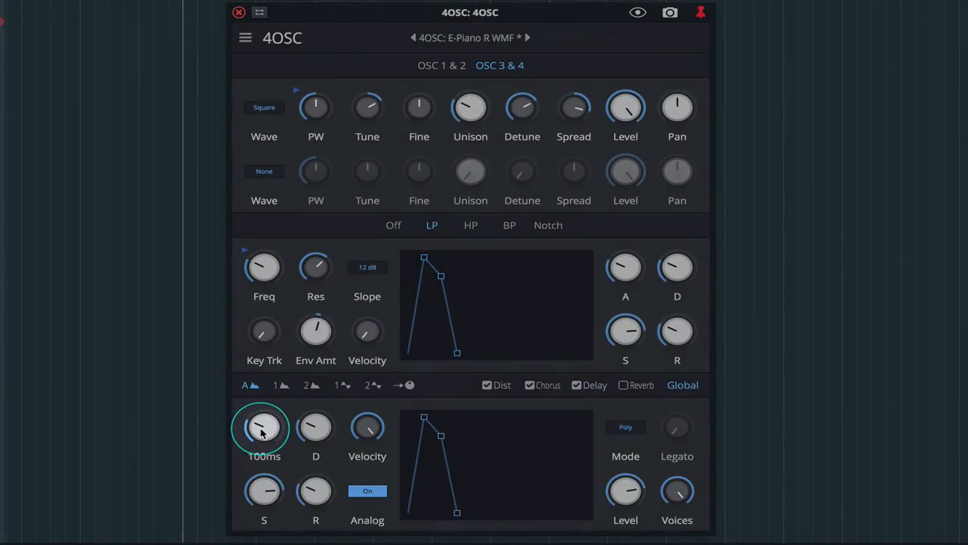
left_click_drag(262, 431, 271, 416)
left_click_drag(309, 481, 361, 484)
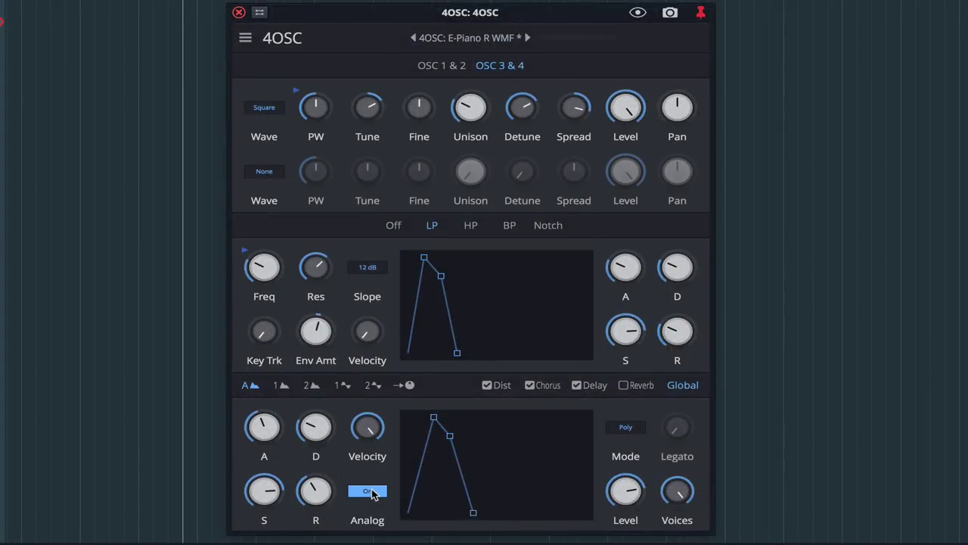
left_click(626, 426)
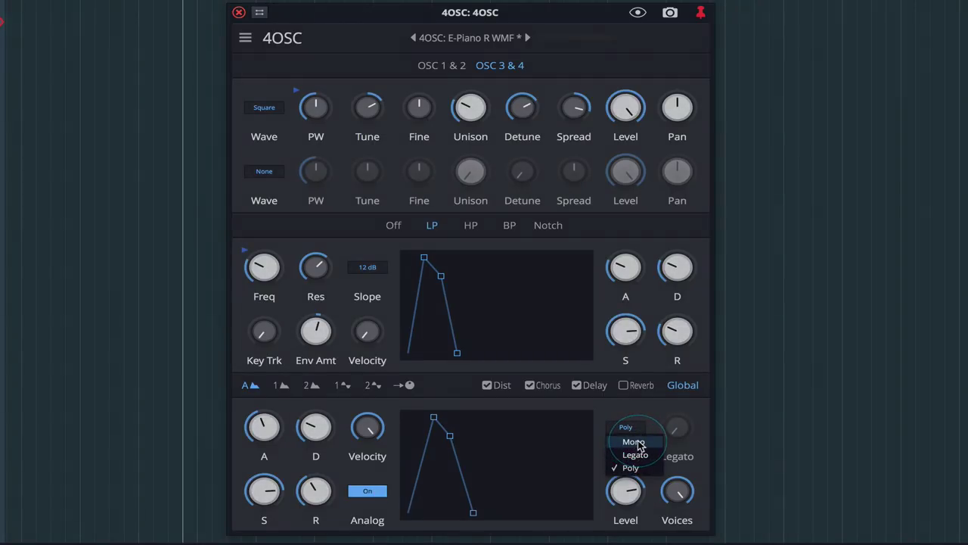
left_click(634, 442)
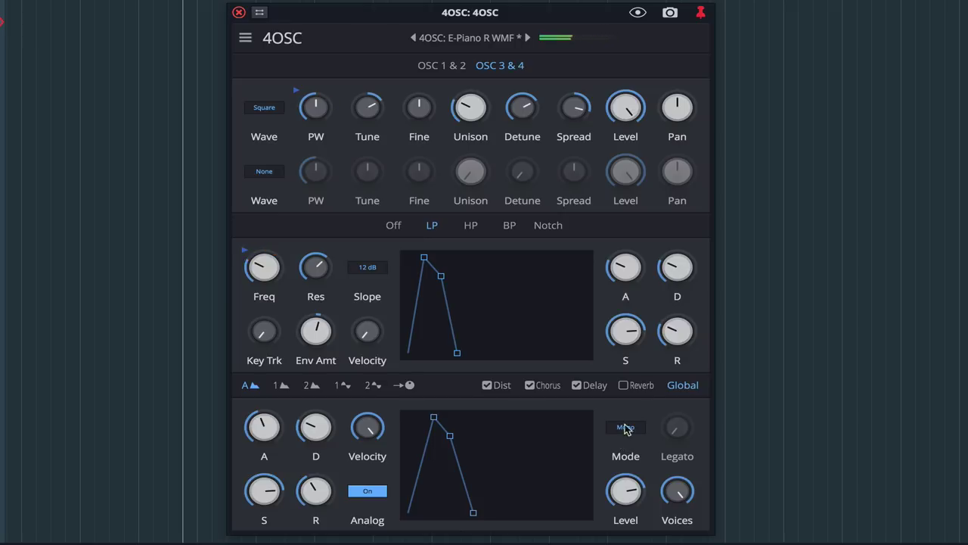
Step: Save the patch as new preset '4OSC: Moody Pad' with Warm, Analog and Pad tags
left_click(481, 41)
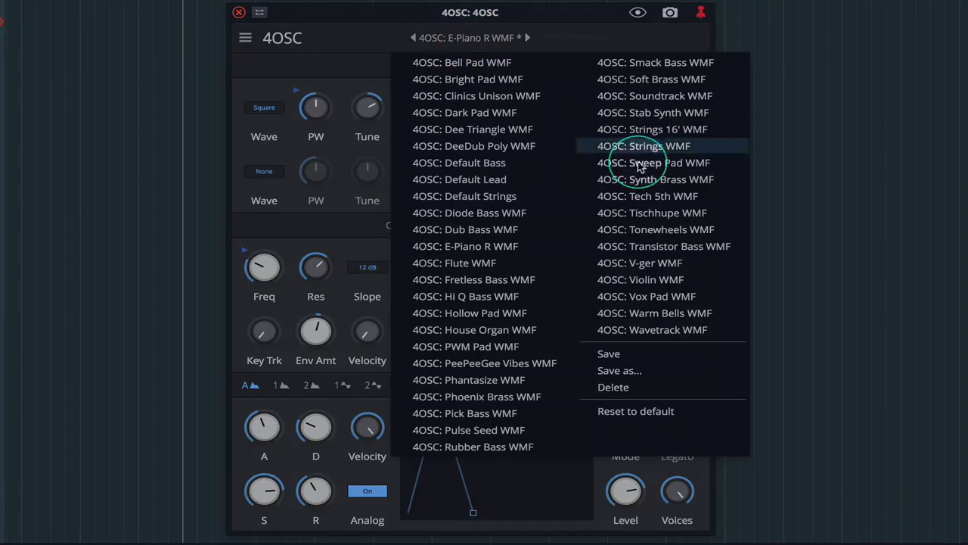
left_click(666, 372)
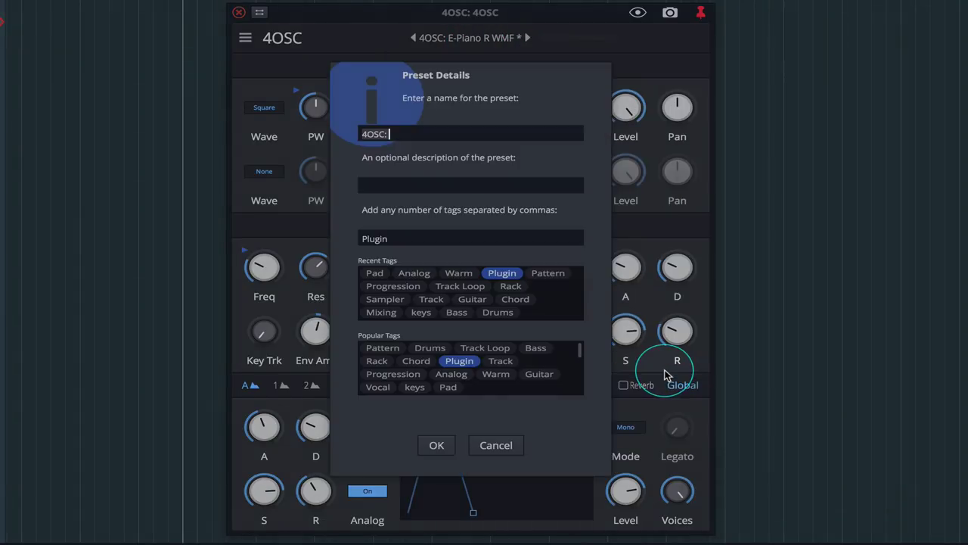
left_click(432, 134)
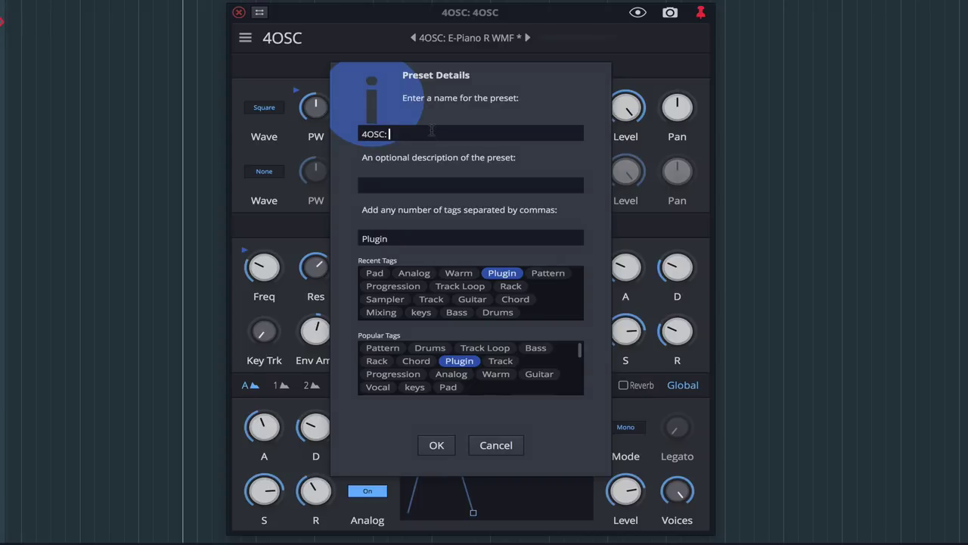
type("Moody Pad")
left_click(495, 374)
left_click(451, 376)
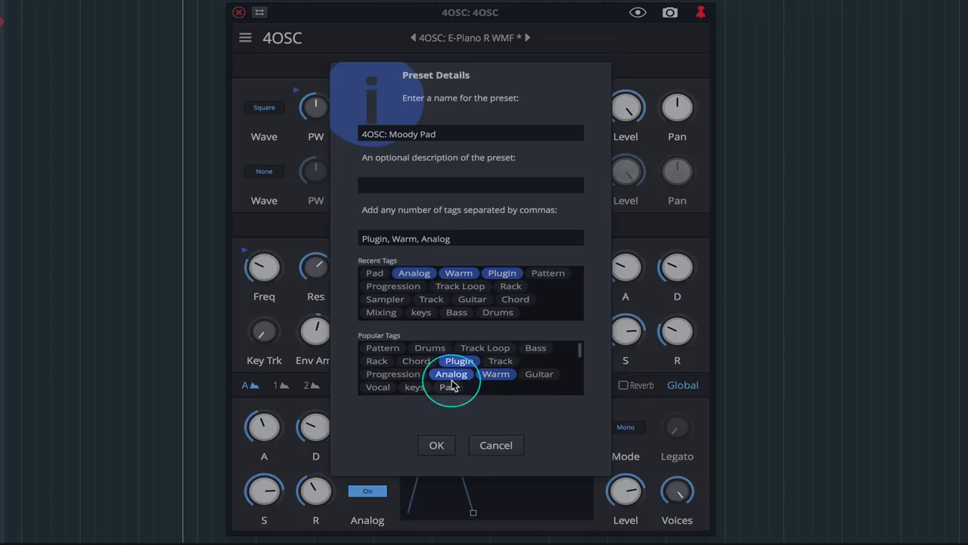
left_click(450, 386)
left_click(435, 446)
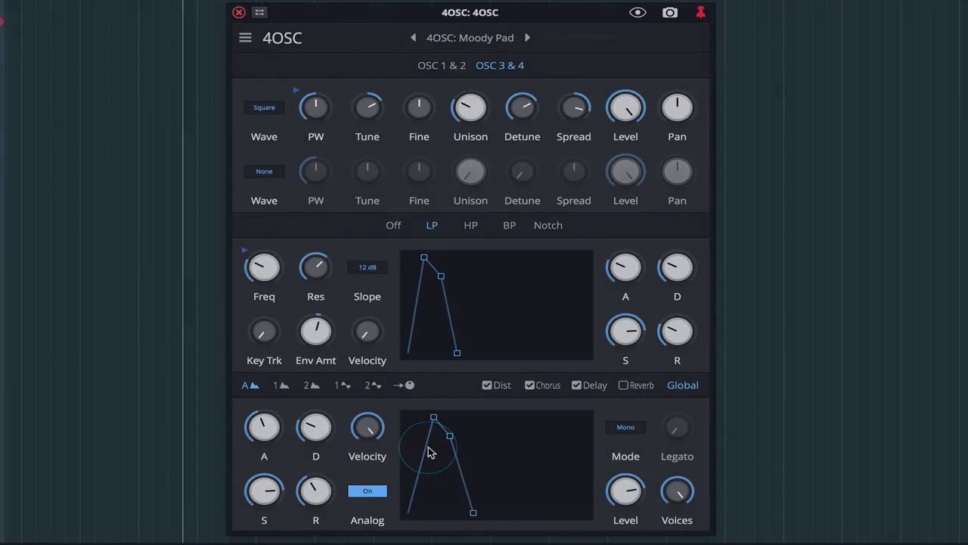